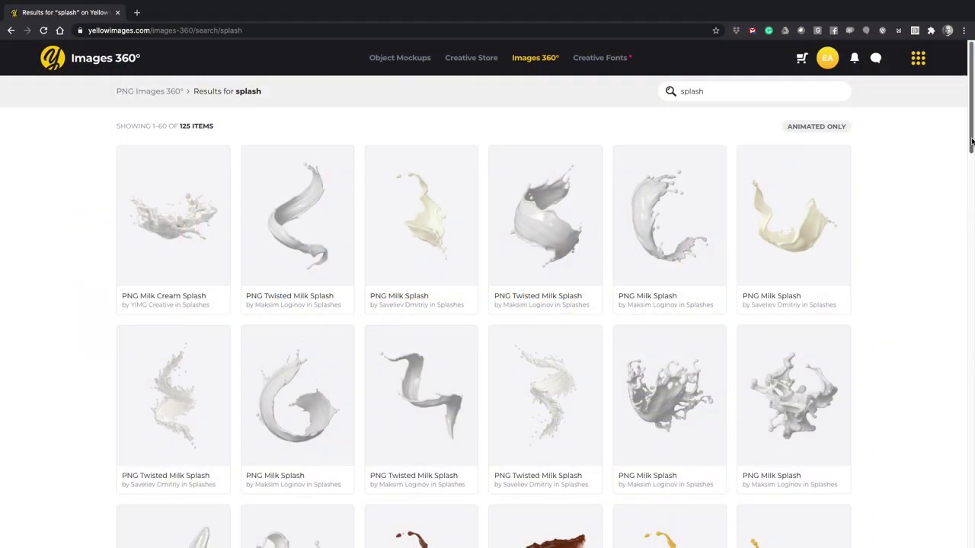
- Scroll the splash results, open PNG Coffee Splash and rotate its 360° preview
{"action": "left_click_drag", "start_coordinate": [972, 141], "coordinate": [972, 255]}
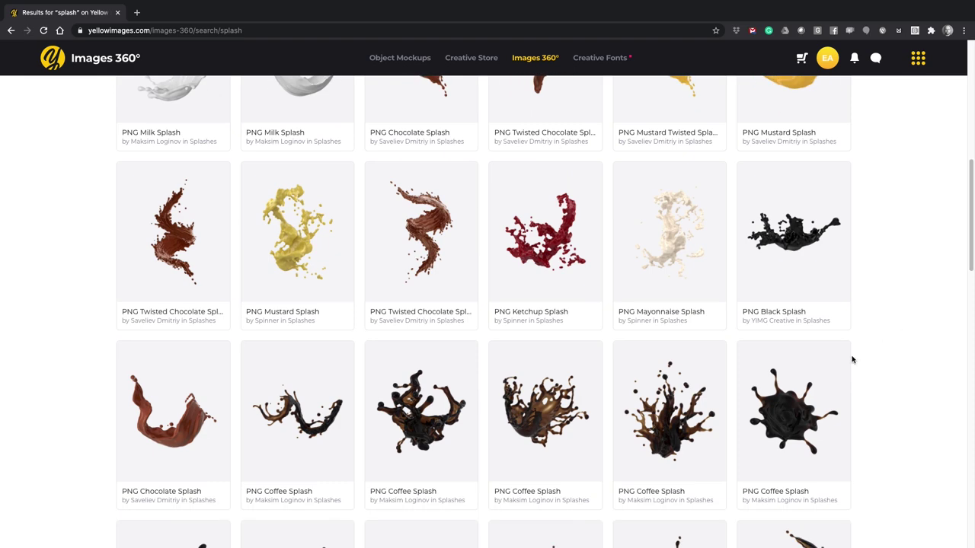
{"action": "left_click", "coordinate": [674, 446]}
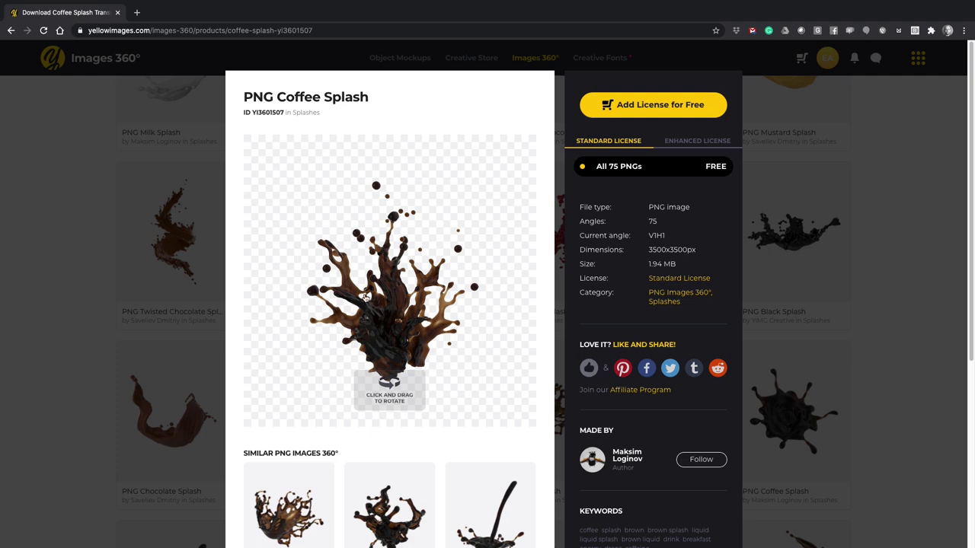
{"action": "left_click_drag", "start_coordinate": [365, 297], "coordinate": [285, 285]}
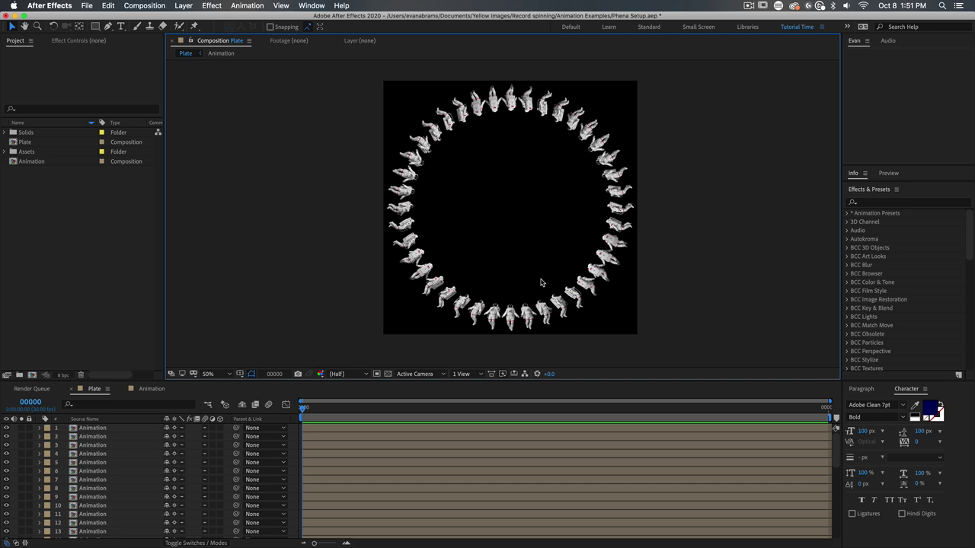
- Create a composition named PLATE, 2000 × 2000 px and one frame long
{"action": "left_click", "coordinate": [28, 265]}
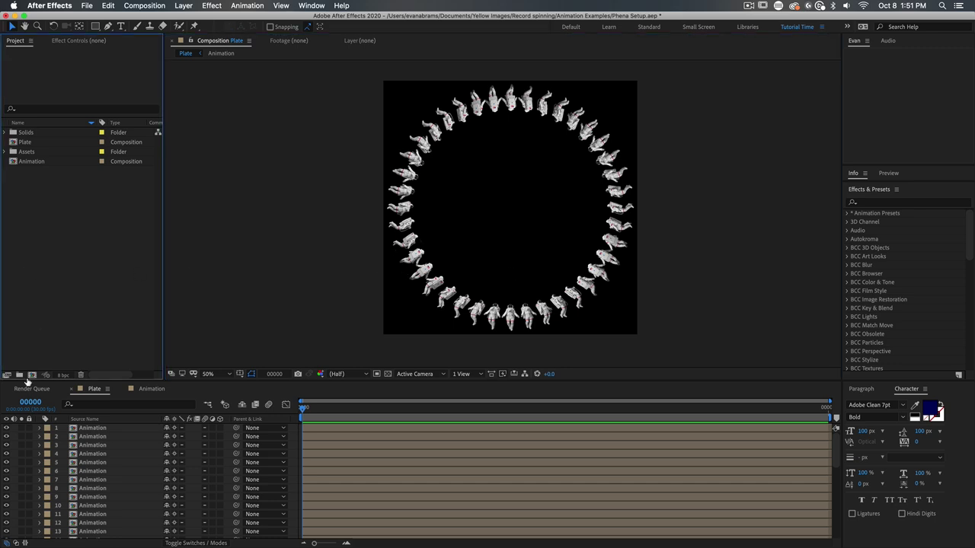
{"action": "left_click", "coordinate": [32, 375]}
{"action": "left_click_drag", "start_coordinate": [202, 99], "coordinate": [448, 120]}
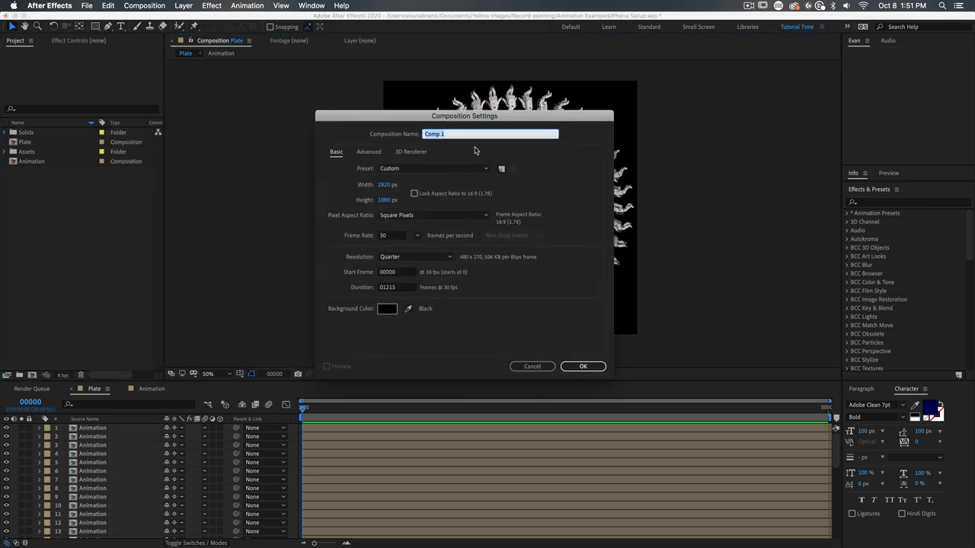
{"action": "type", "text": "PLATE"}
{"action": "left_click", "coordinate": [384, 185]}
{"action": "type", "text": "2000"}
{"action": "key", "text": "Tab"}
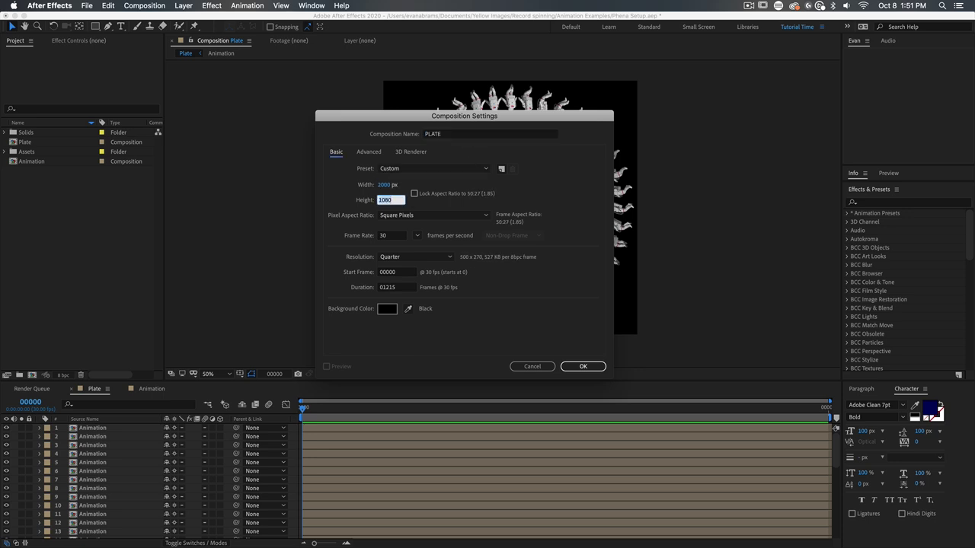
{"action": "type", "text": "2000"}
{"action": "key", "text": "Tab"}
{"action": "key", "text": "Tab"}
{"action": "key", "text": "Tab"}
{"action": "key", "text": "Tab"}
{"action": "key", "text": "Tab"}
{"action": "key", "text": "Tab"}
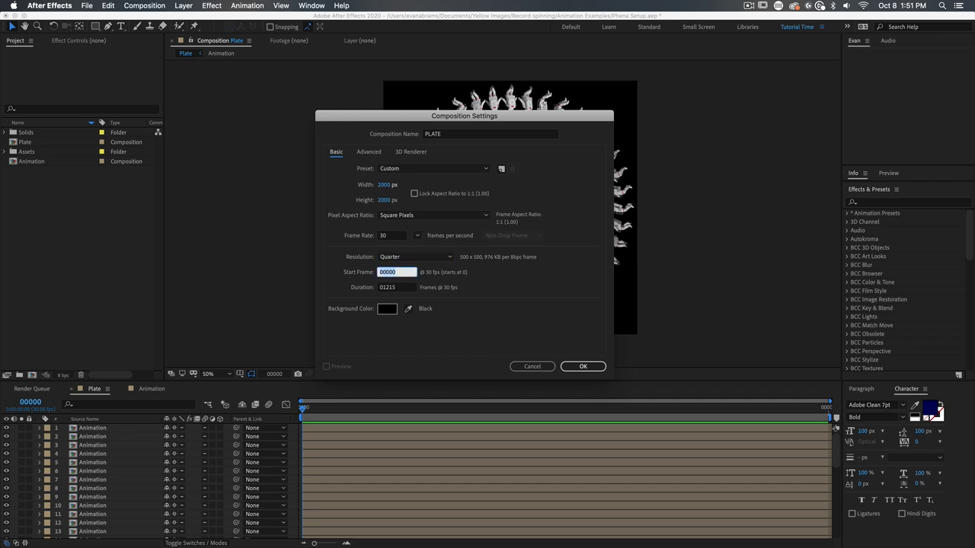
{"action": "type", "text": "1"}
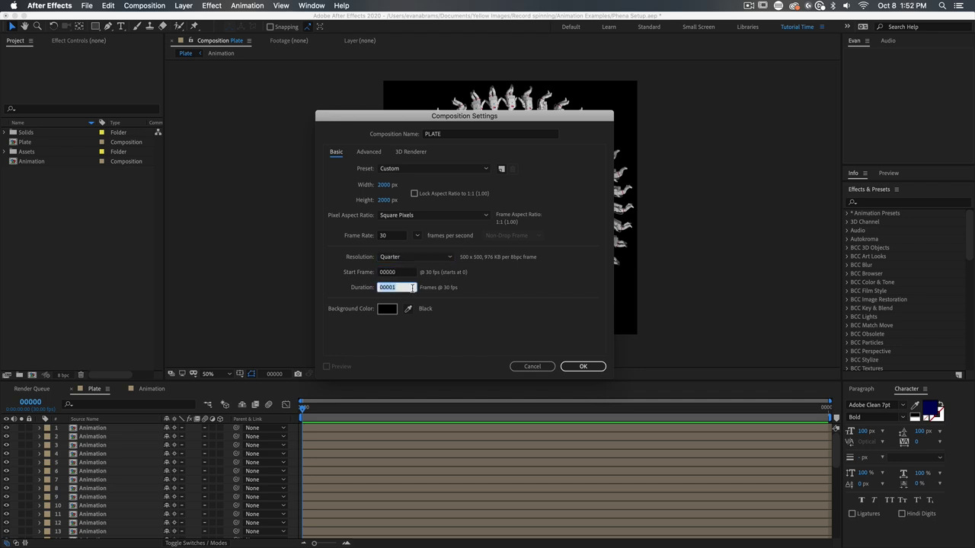
{"action": "type", "text": "1"}
{"action": "key", "text": "Return"}
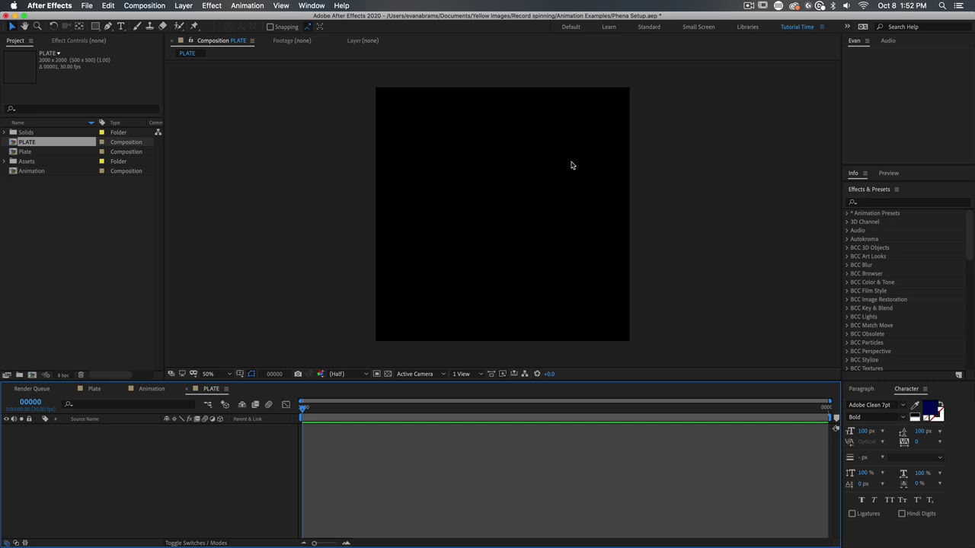
- Open the Animation composition, reveal the Spaceman layer's Time Remap keys and show it over black
{"action": "double_click", "coordinate": [31, 171]}
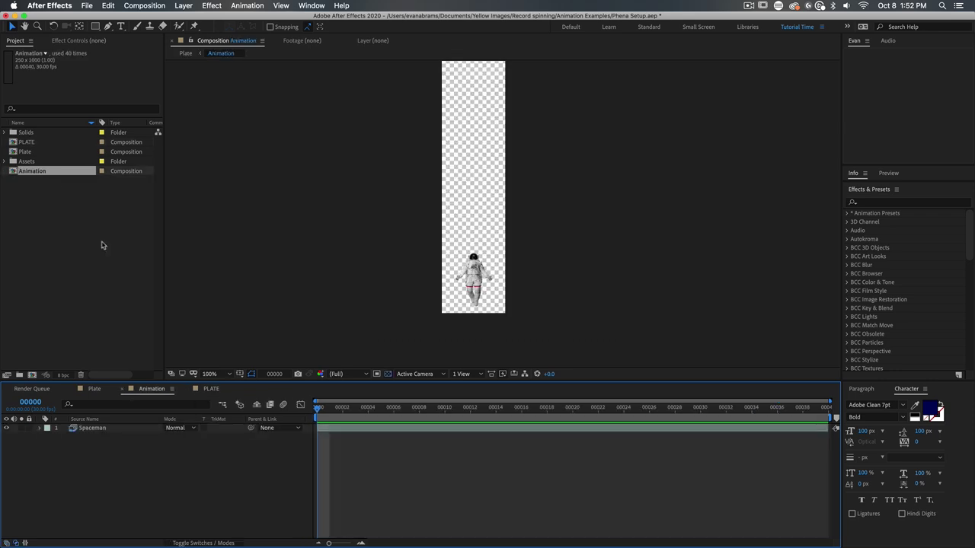
{"action": "left_click", "coordinate": [401, 434]}
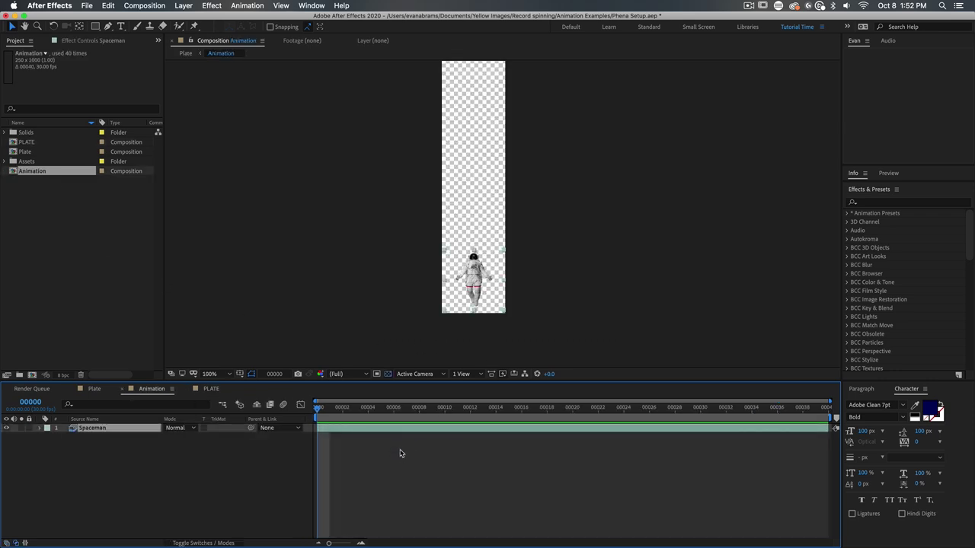
{"action": "key", "text": "super+alt+t"}
{"action": "left_click", "coordinate": [388, 374]}
{"action": "left_click", "coordinate": [416, 513]}
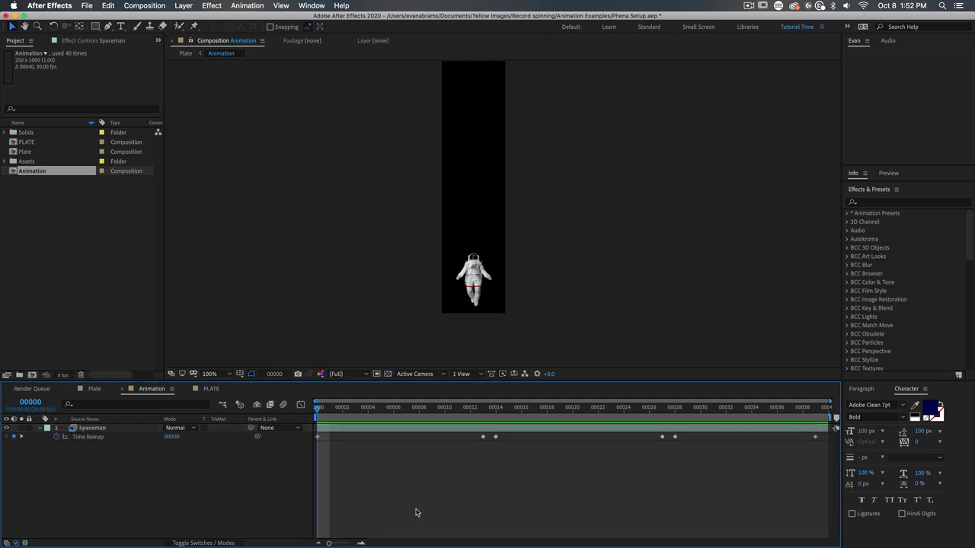
- Preview the spaceman loop and confirm the comp settings of 250 × 1000 px and 40 frames
{"action": "key", "text": "space"}
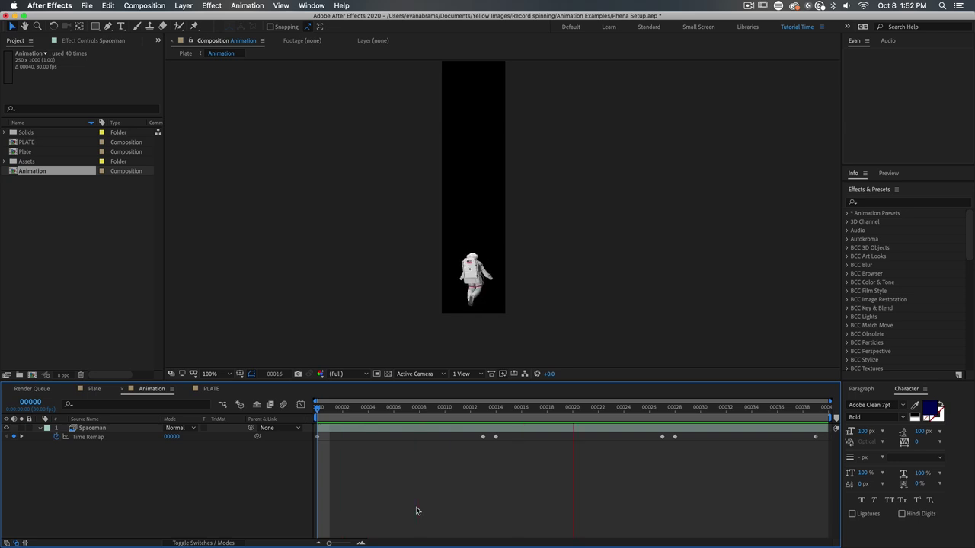
{"action": "key", "text": "space"}
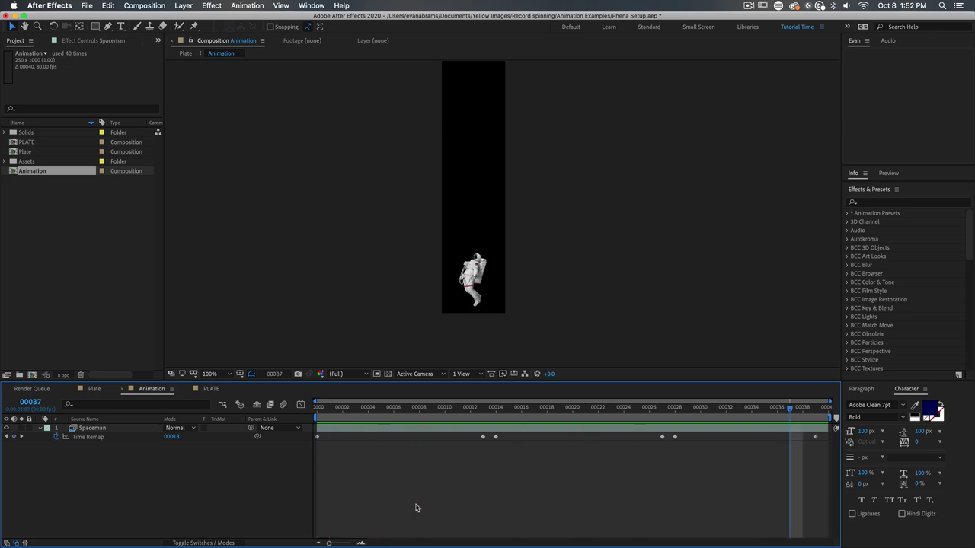
{"action": "left_click", "coordinate": [172, 389]}
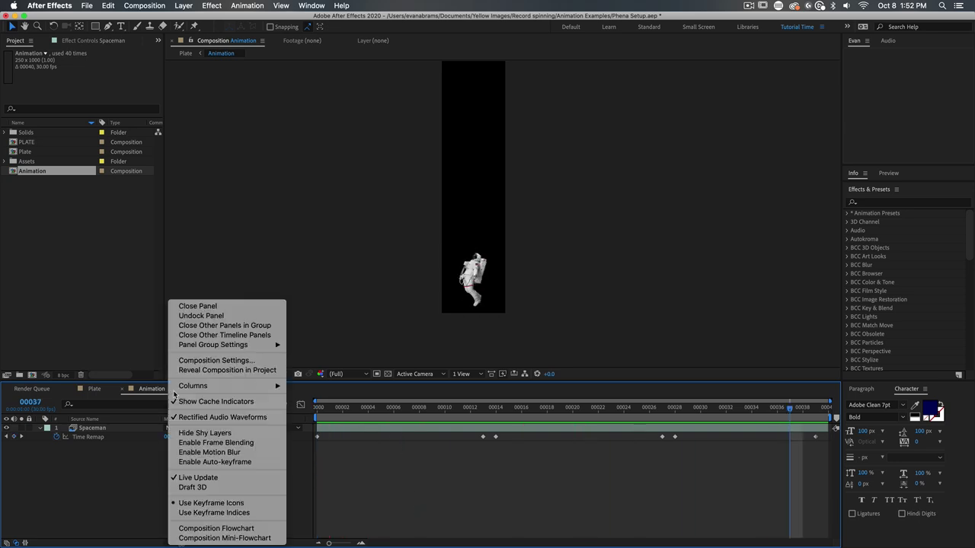
{"action": "left_click", "coordinate": [200, 361]}
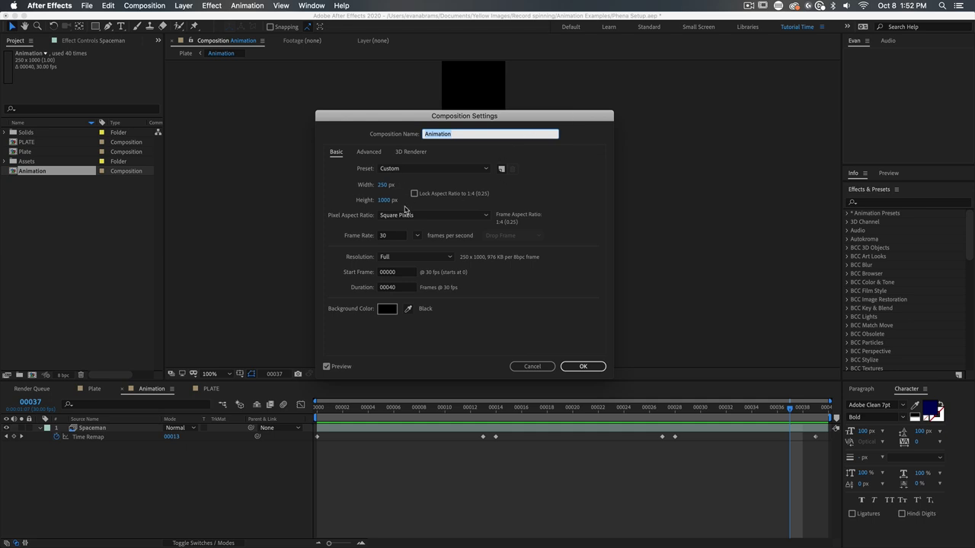
{"action": "left_click", "coordinate": [602, 367]}
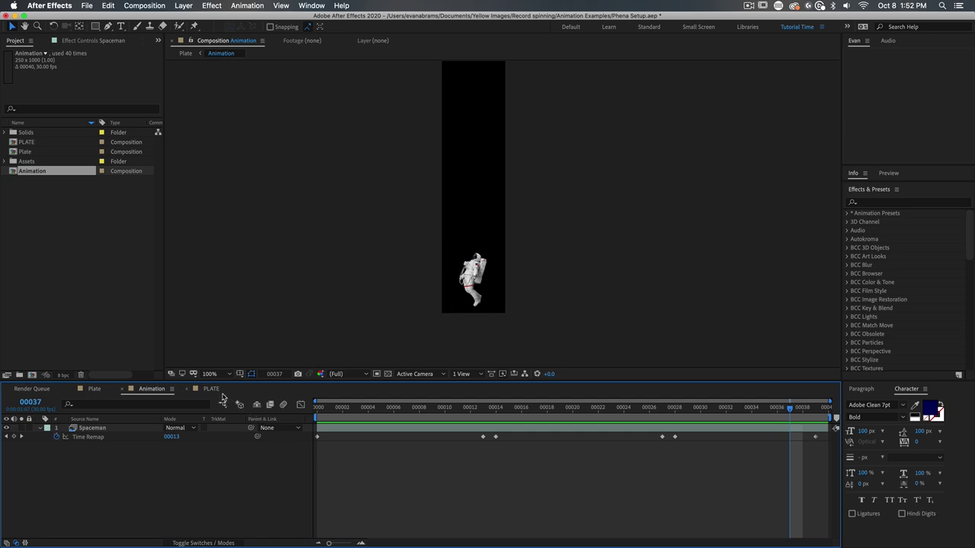
- Add the Animation composition as a layer in PLATE and reveal its Rotation
{"action": "left_click", "coordinate": [211, 390]}
{"action": "left_click_drag", "start_coordinate": [46, 171], "coordinate": [88, 502]}
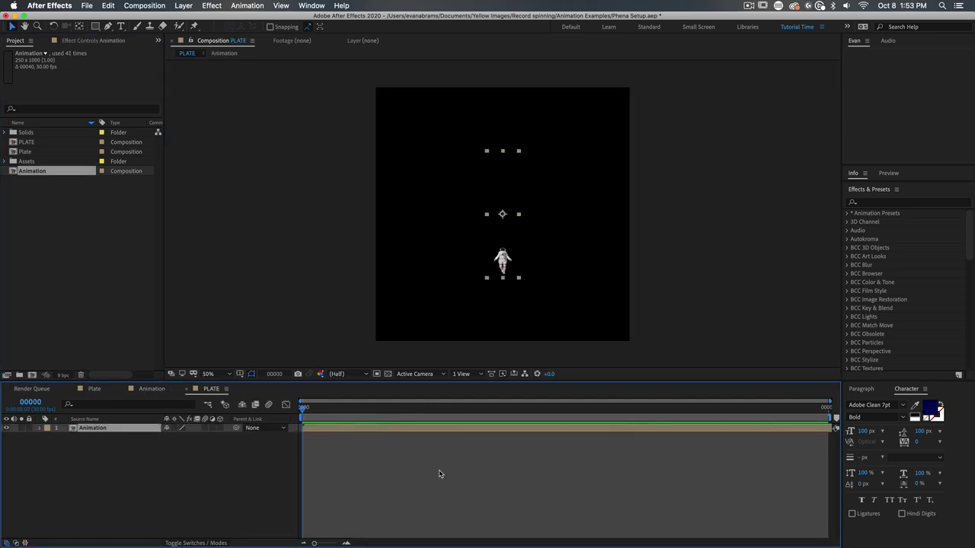
{"action": "key", "text": "r"}
- Paste the three-line Rotation expression ending i*(360/f)*-1 onto the Animation layer
{"action": "left_click", "coordinate": [65, 436], "text": "alt"}
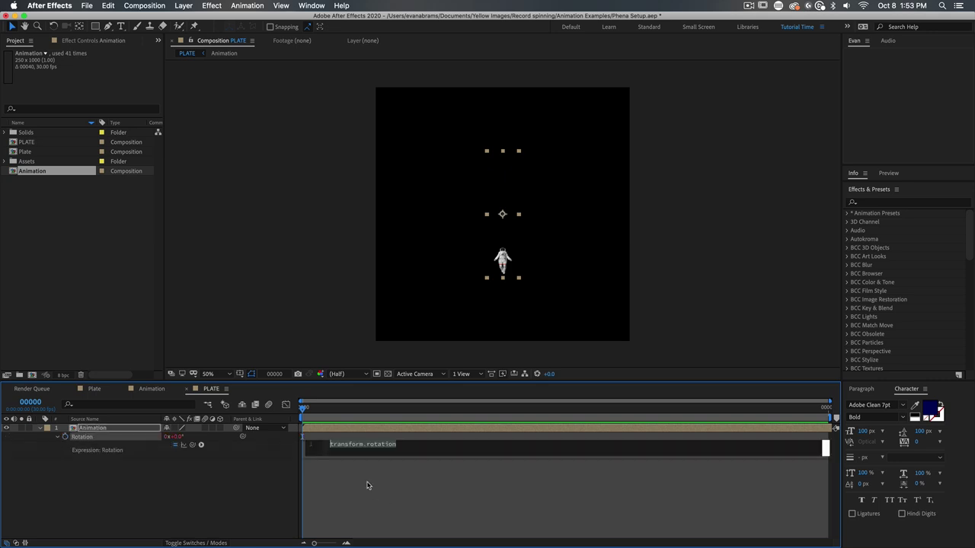
{"action": "left_click", "coordinate": [367, 486]}
{"action": "key", "text": "super+Tab"}
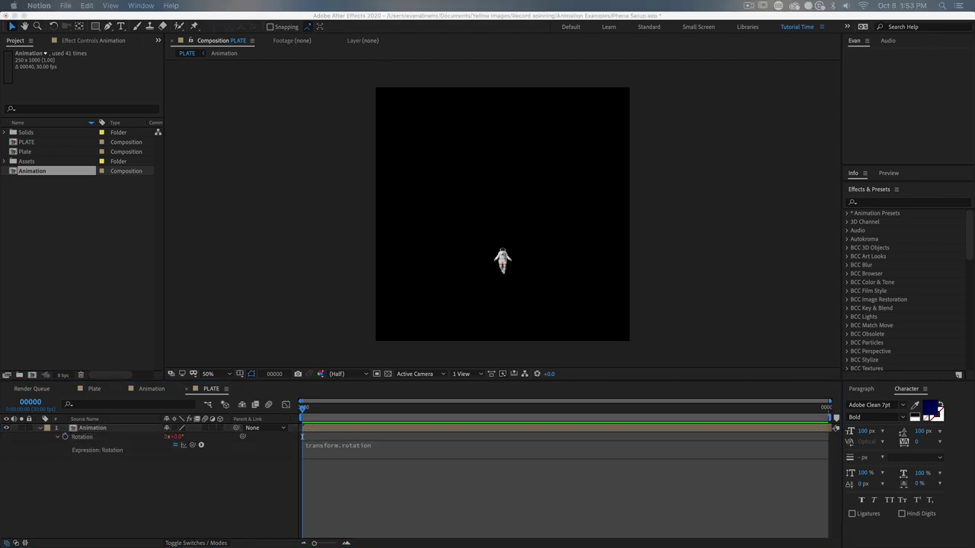
{"action": "key", "text": "super+Tab"}
{"action": "left_click", "coordinate": [398, 447]}
{"action": "type", "text": "var i = (index-1); var f = comp(\"Animation\").duration/comp(\"Animation\").frameDuration; i*(360/f)*-1"}
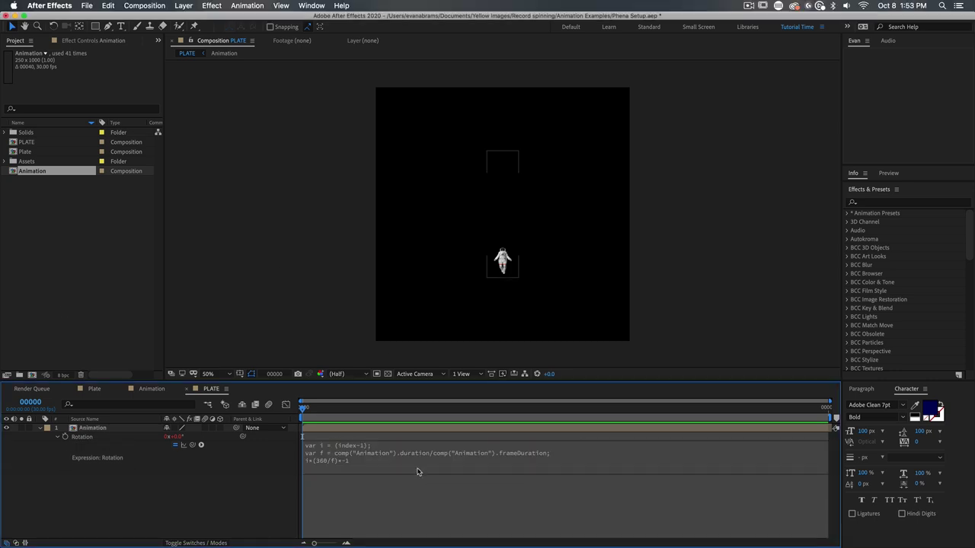
{"action": "left_click", "coordinate": [412, 464]}
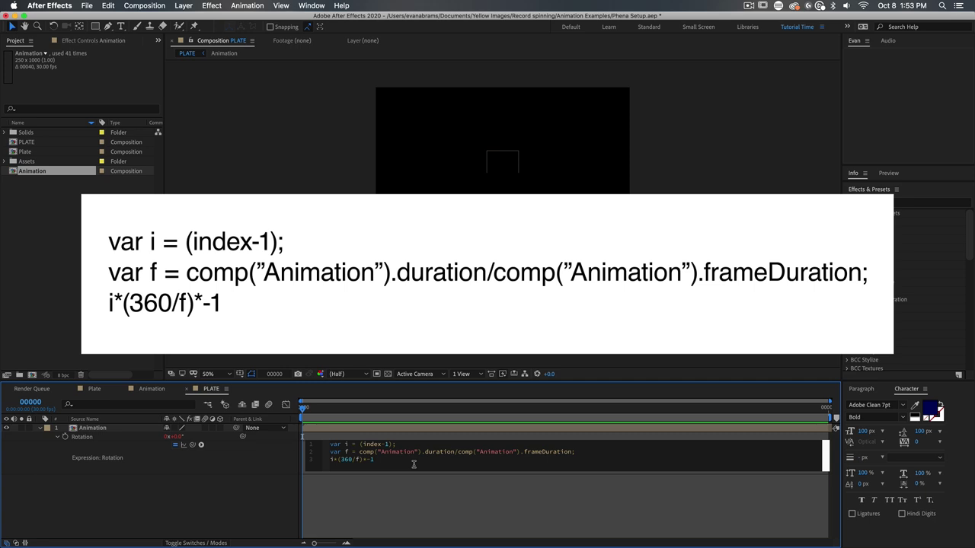
- Shift the Animation layer's anchor point so the astronaut sits toward the plate's edge
{"action": "left_click", "coordinate": [353, 432]}
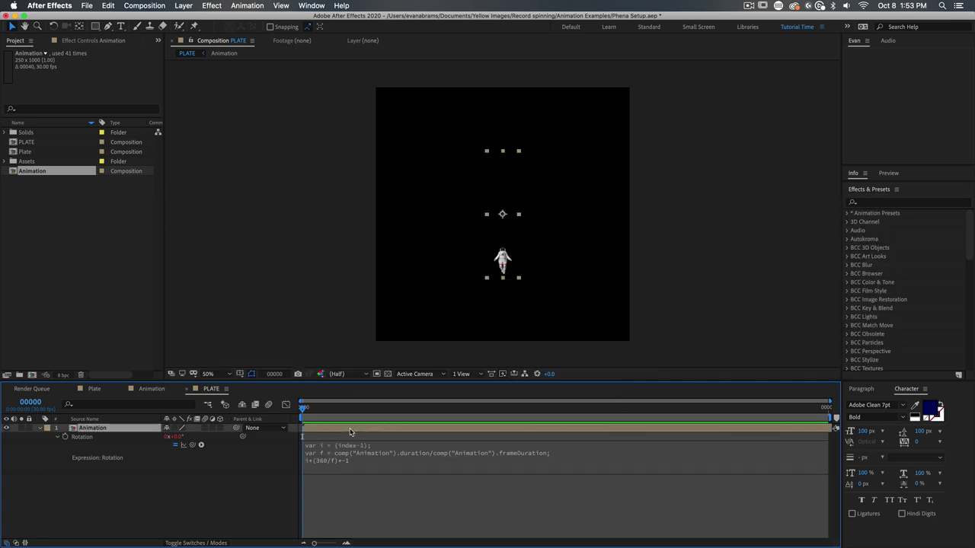
{"action": "key", "text": "a"}
{"action": "left_click_drag", "start_coordinate": [187, 437], "coordinate": [183, 437]}
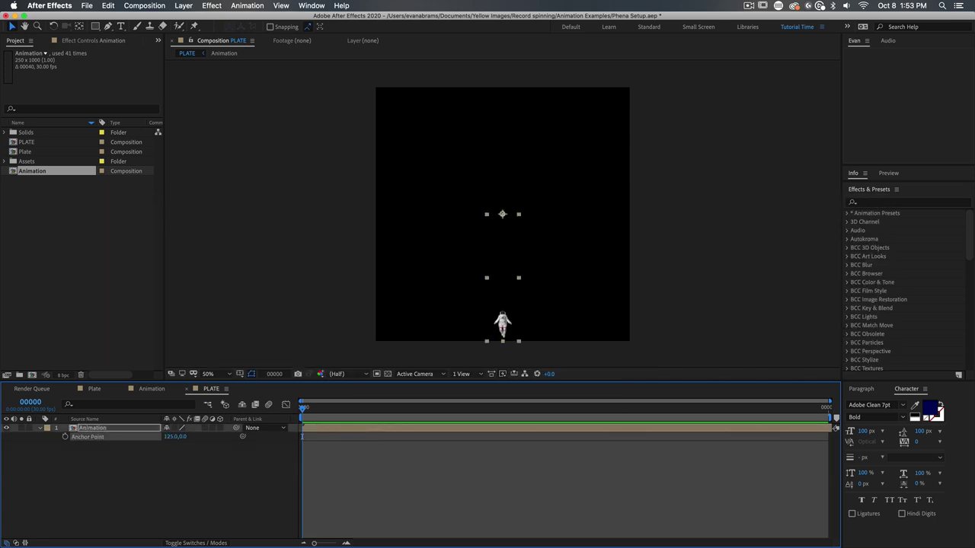
{"action": "left_click", "coordinate": [376, 444]}
- Duplicate the Animation layer to test the ring, then delete the extra copies
{"action": "left_click", "coordinate": [350, 428]}
{"action": "key", "text": "super+d"}
{"action": "key", "text": "super+d"}
{"action": "key", "text": "super+d"}
{"action": "key", "text": "super+d"}
{"action": "key", "text": "super+d"}
{"action": "key", "text": "super+d"}
{"action": "key", "text": "super+d"}
{"action": "key", "text": "super+d"}
{"action": "key", "text": "super+d"}
{"action": "key", "text": "super+d"}
{"action": "key", "text": "super+d"}
{"action": "key", "text": "super+d"}
{"action": "key", "text": "super+d"}
{"action": "key", "text": "super+d"}
{"action": "key", "text": "super+d"}
{"action": "key", "text": "super+d"}
{"action": "key", "text": "super+d"}
{"action": "key", "text": "super+d"}
{"action": "key", "text": "super+d"}
{"action": "key", "text": "super+d"}
{"action": "key", "text": "super+d"}
{"action": "key", "text": "super+d"}
{"action": "key", "text": "super+d"}
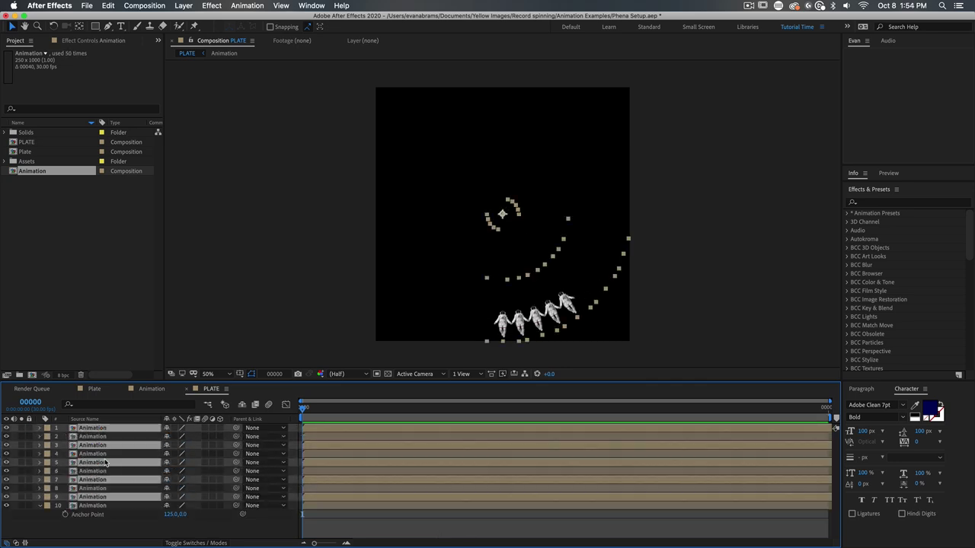
{"action": "key", "text": "super+d"}
{"action": "key", "text": "super+d"}
{"action": "key", "text": "super+d"}
{"action": "key", "text": "super+d"}
{"action": "key", "text": "super+d"}
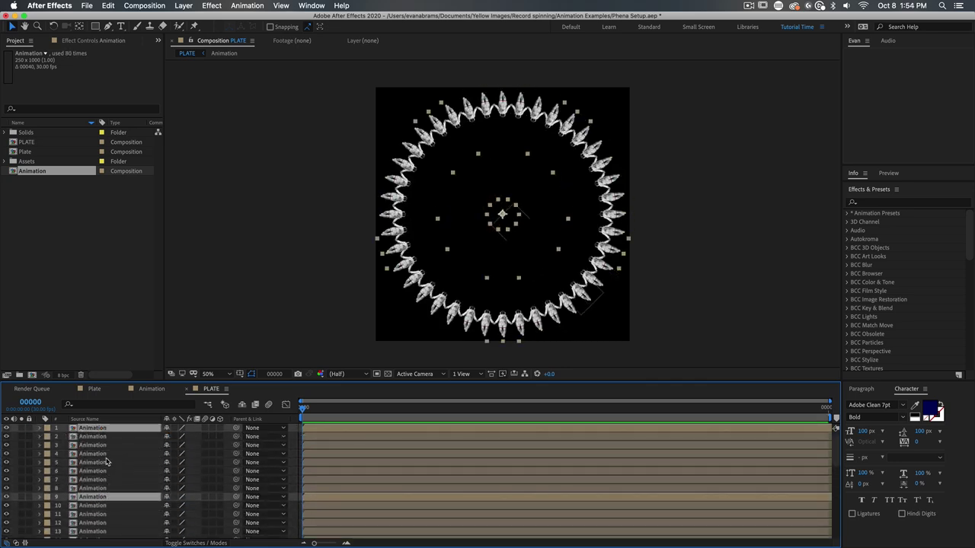
{"action": "key", "text": "super+a"}
{"action": "left_click", "coordinate": [346, 523], "text": "super"}
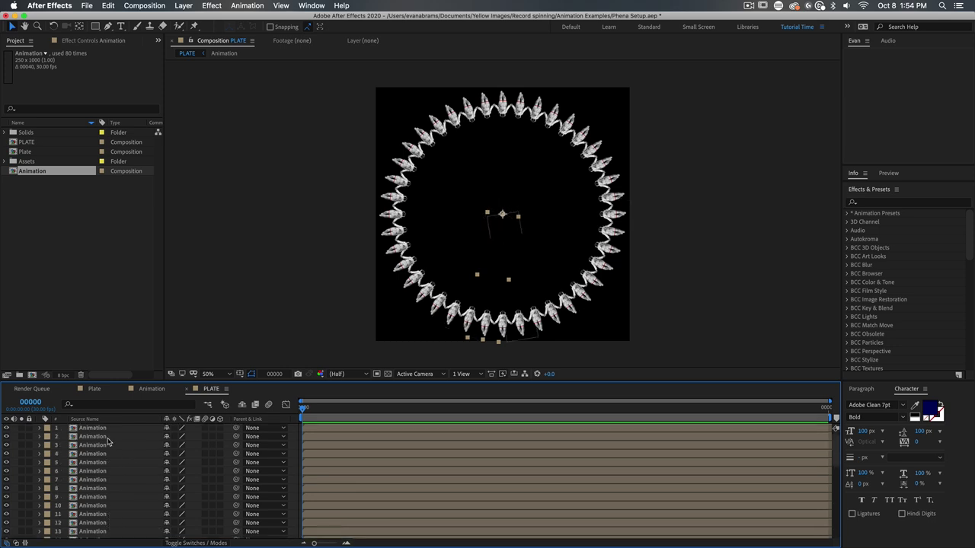
{"action": "key", "text": "Delete"}
- Enable Time Remap and paste var i = (index-1); i*(comp("Animation").frameDuration)
{"action": "right_click", "coordinate": [124, 429]}
{"action": "key", "text": "Escape"}
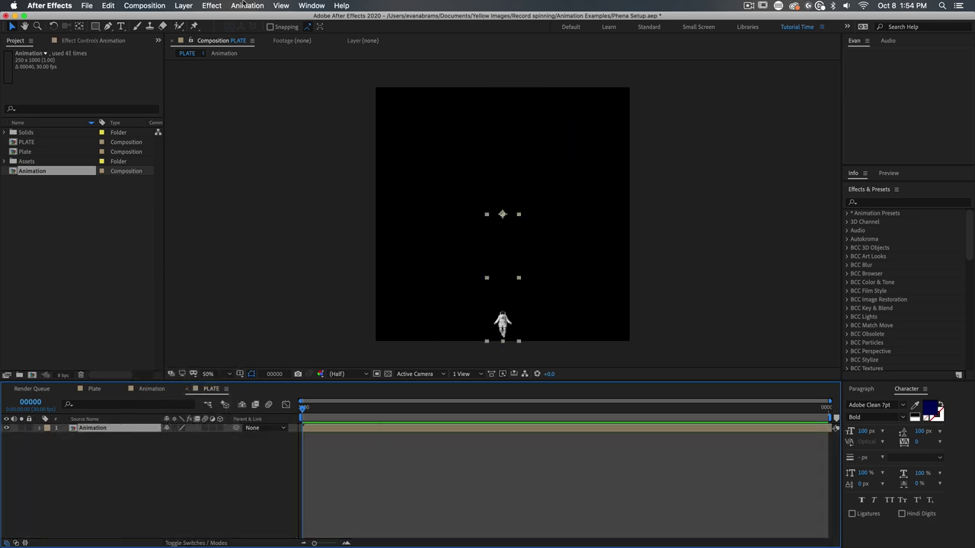
{"action": "left_click", "coordinate": [183, 6]}
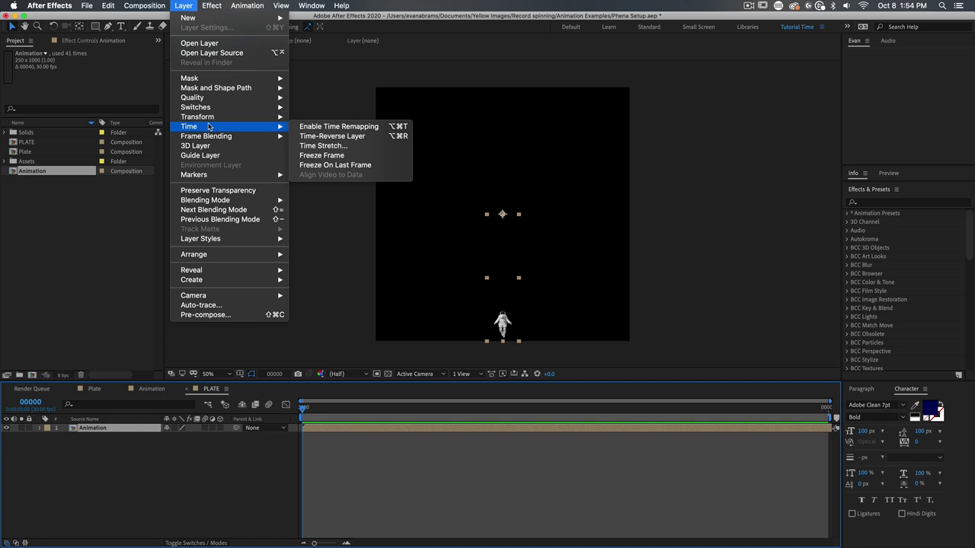
{"action": "left_click", "coordinate": [362, 157]}
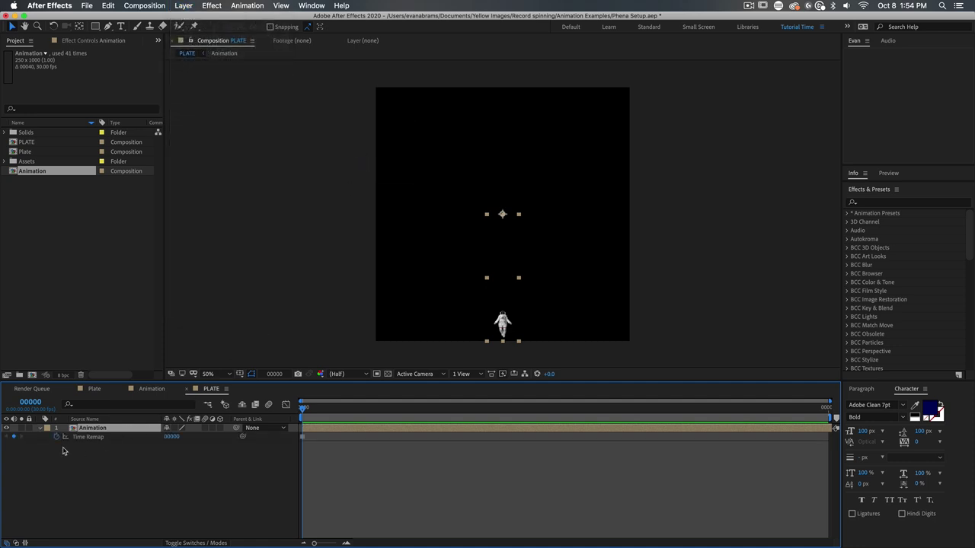
{"action": "left_click", "coordinate": [86, 439]}
{"action": "left_click", "coordinate": [56, 437], "text": "alt"}
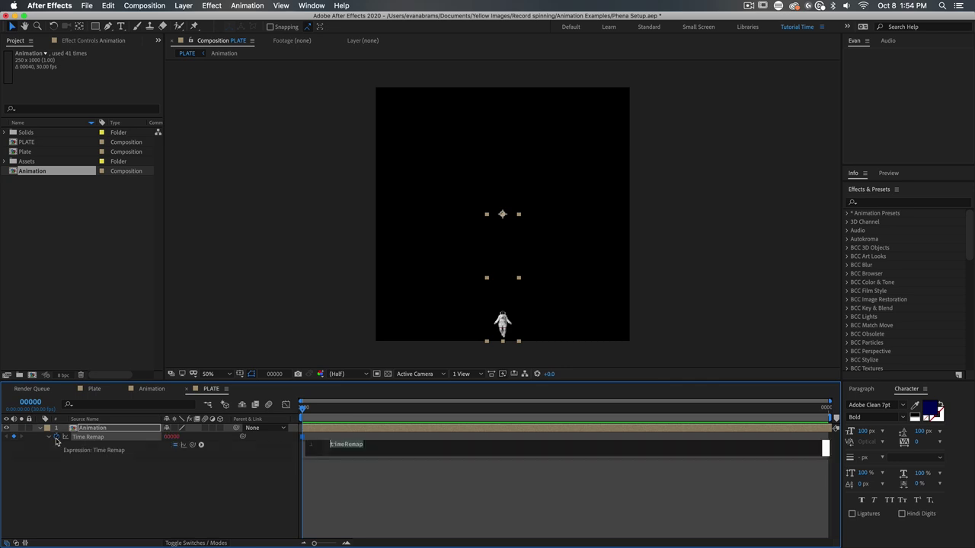
{"action": "type", "text": "var i = (index-1); i*(comp(\"Animation\").frameDuration)"}
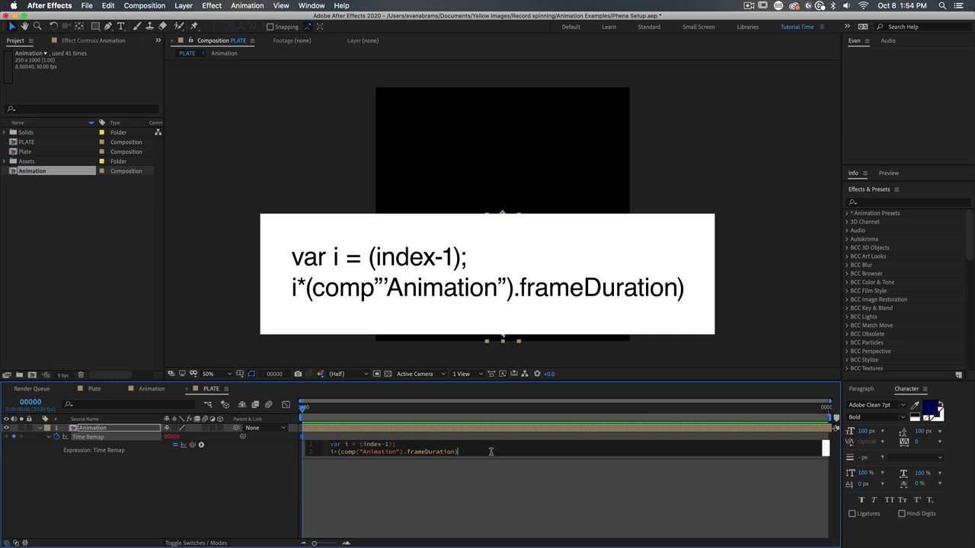
- Duplicate the Animation layer to 80 copies forming a full astronaut circle on PLATE
{"action": "left_click", "coordinate": [40, 428]}
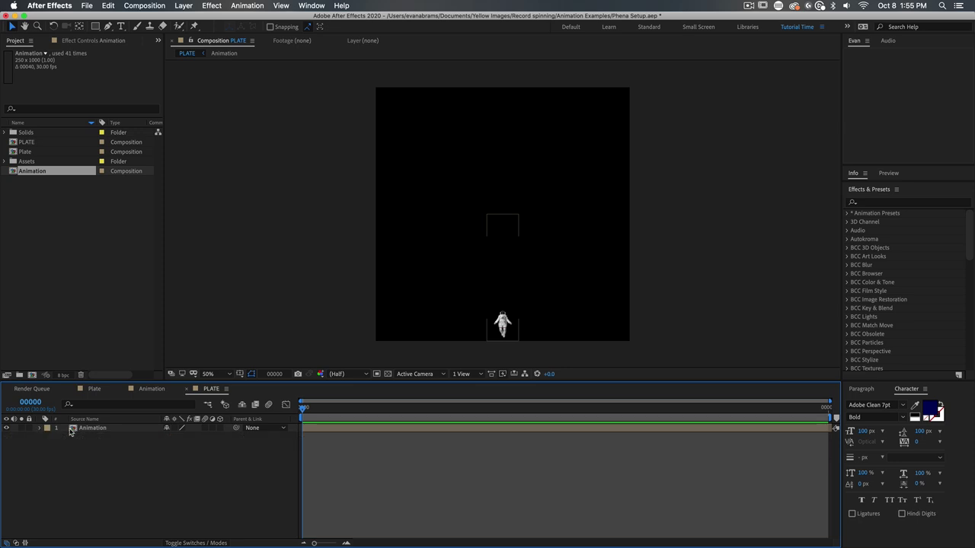
{"action": "left_click", "coordinate": [90, 428]}
{"action": "key", "text": "ctrl+d"}
{"action": "key", "text": "ctrl+d"}
{"action": "key", "text": "ctrl+d"}
{"action": "key", "text": "ctrl+d"}
{"action": "key", "text": "ctrl+d"}
{"action": "key", "text": "ctrl+d"}
{"action": "key", "text": "ctrl+d"}
{"action": "key", "text": "ctrl+d"}
{"action": "key", "text": "ctrl+d"}
{"action": "key", "text": "ctrl+d"}
{"action": "key", "text": "ctrl+d"}
{"action": "key", "text": "ctrl+d"}
{"action": "key", "text": "ctrl+d"}
{"action": "key", "text": "ctrl+d"}
{"action": "key", "text": "ctrl+d"}
{"action": "key", "text": "ctrl+d"}
{"action": "key", "text": "ctrl+d"}
{"action": "key", "text": "ctrl+d"}
{"action": "key", "text": "ctrl+d"}
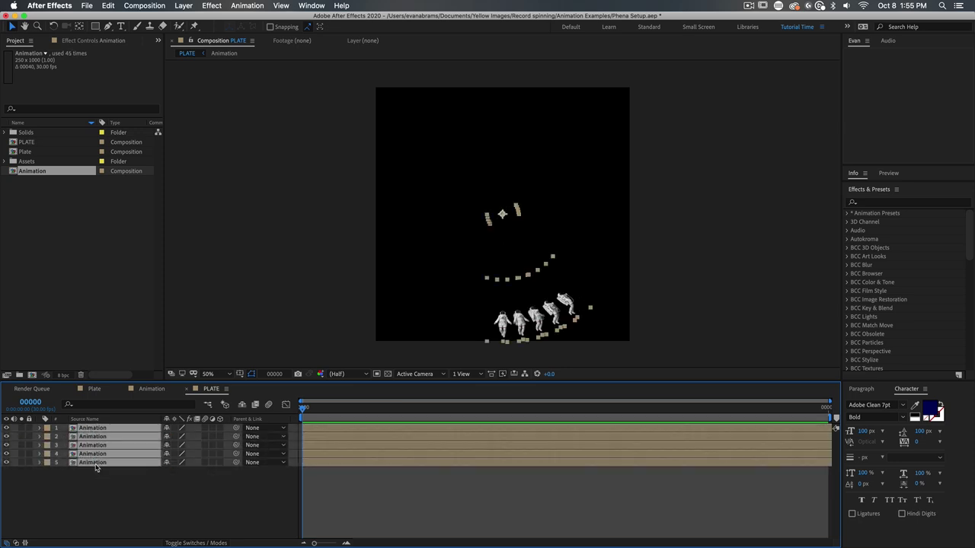
{"action": "key", "text": "ctrl+d"}
{"action": "key", "text": "ctrl+d"}
{"action": "key", "text": "ctrl+d"}
{"action": "key", "text": "ctrl+d"}
{"action": "key", "text": "ctrl+d"}
{"action": "key", "text": "ctrl+d"}
{"action": "key", "text": "ctrl+d"}
{"action": "key", "text": "ctrl+d"}
{"action": "key", "text": "ctrl+d"}
{"action": "key", "text": "ctrl+d"}
{"action": "key", "text": "ctrl+d"}
{"action": "key", "text": "ctrl+d"}
{"action": "key", "text": "ctrl+d"}
{"action": "key", "text": "ctrl+d"}
{"action": "key", "text": "ctrl+d"}
{"action": "key", "text": "ctrl+d"}
{"action": "key", "text": "ctrl+d"}
{"action": "key", "text": "ctrl+d"}
{"action": "key", "text": "ctrl+d"}
{"action": "key", "text": "ctrl+d"}
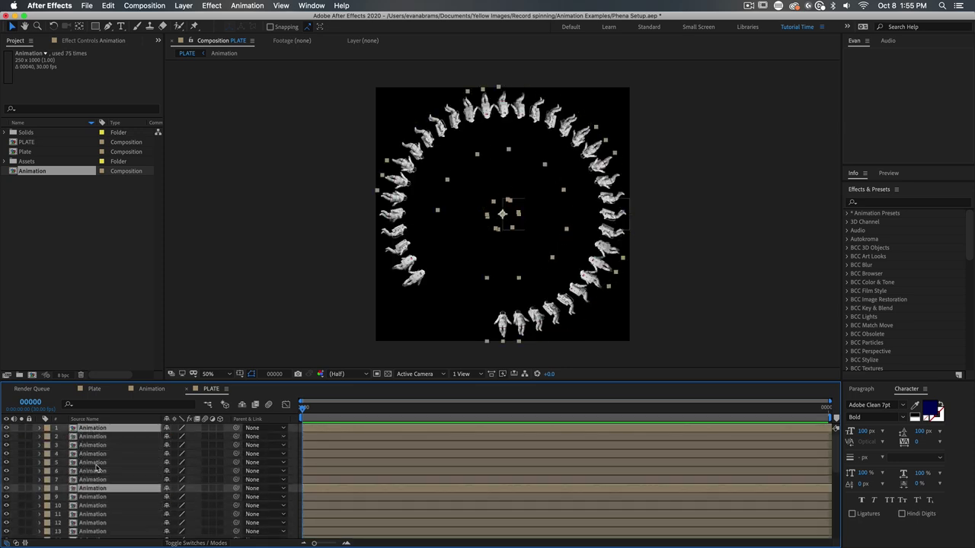
{"action": "left_click", "coordinate": [694, 330]}
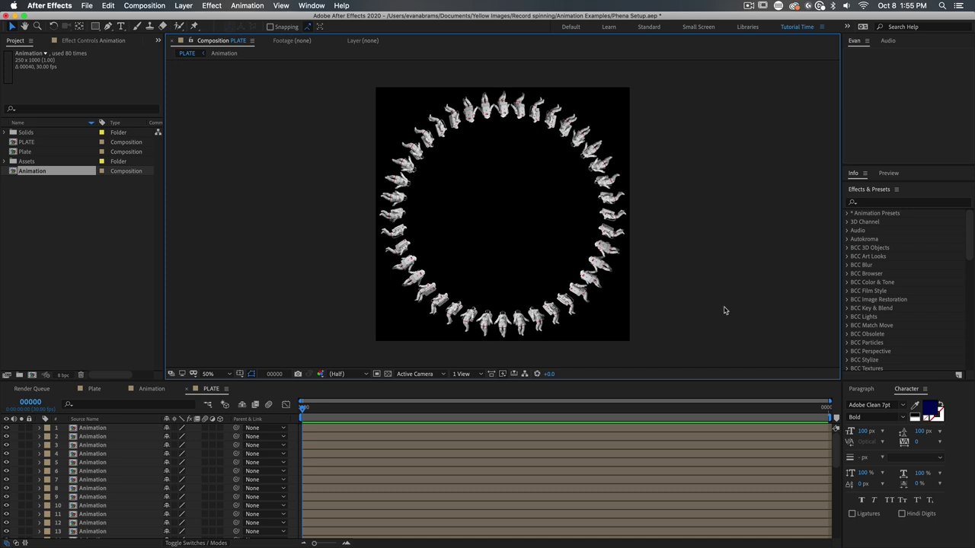
- Set the Animation comp's duration to 16 frames
{"action": "left_click", "coordinate": [151, 388]}
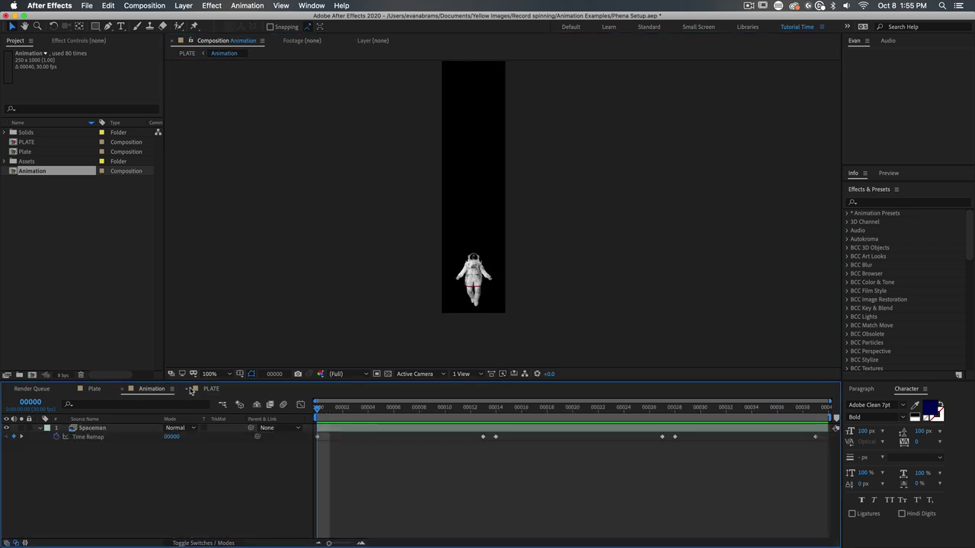
{"action": "left_click", "coordinate": [171, 389]}
{"action": "left_click", "coordinate": [217, 361]}
{"action": "type", "text": "16"}
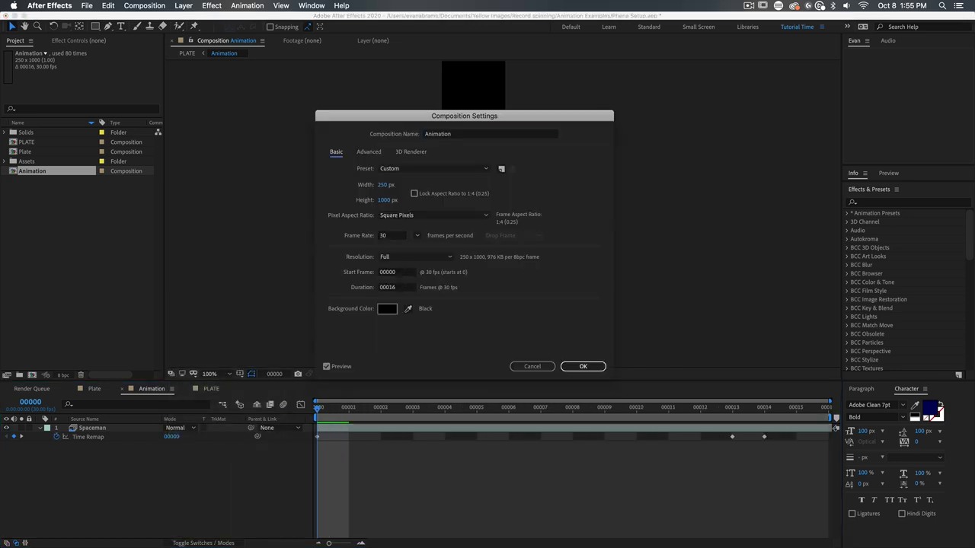
{"action": "key", "text": "Return"}
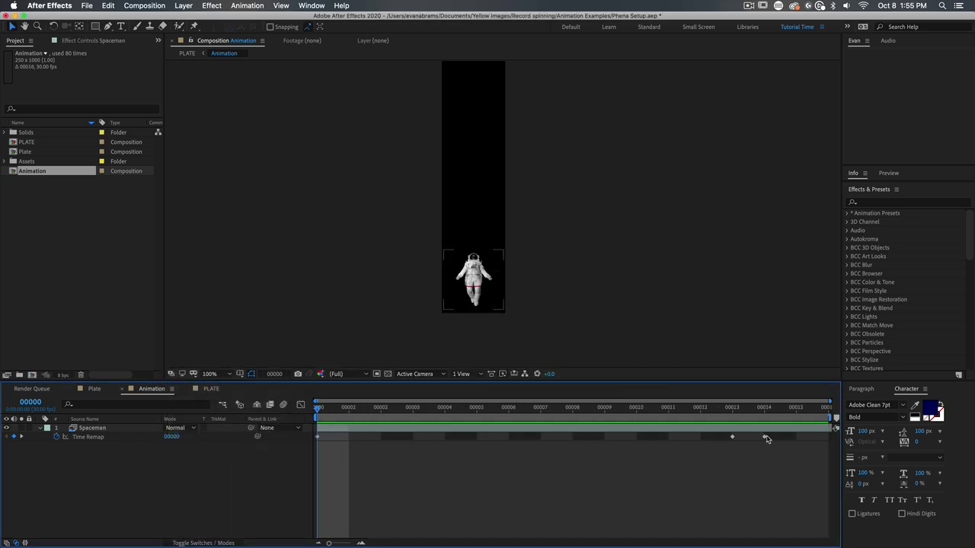
- Move the last Time Remap keyframes to frame 15, the Animation comp's end
{"action": "left_click_drag", "start_coordinate": [776, 456], "coordinate": [728, 433]}
{"action": "left_click_drag", "start_coordinate": [764, 437], "coordinate": [828, 436]}
{"action": "left_click", "coordinate": [796, 408]}
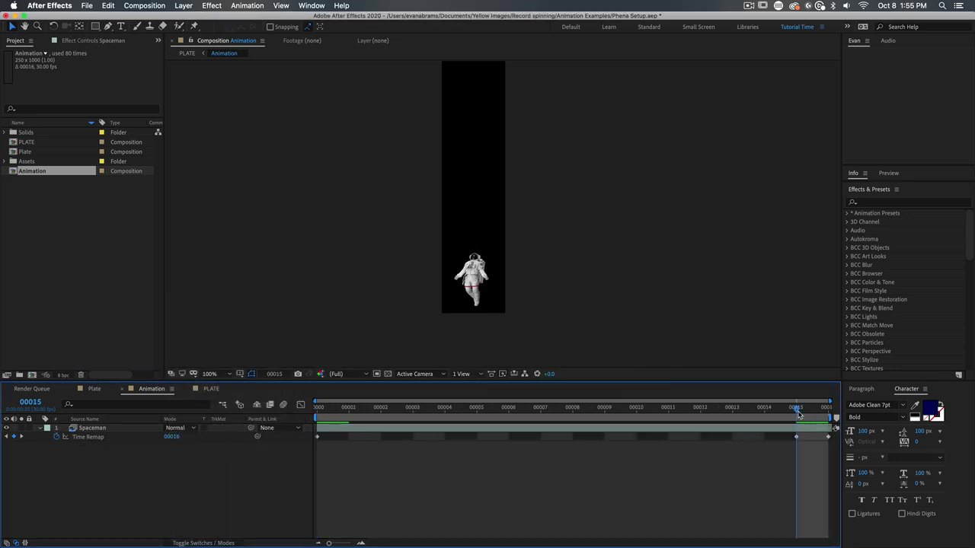
- Hide layers 28 through 40 in PLATE to leave a clean astronaut ring
{"action": "left_click", "coordinate": [209, 389]}
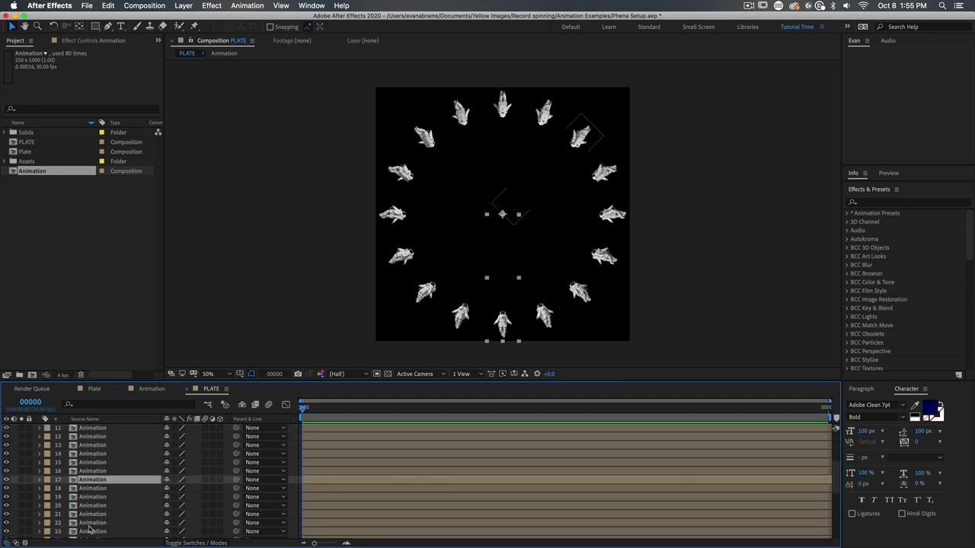
{"action": "scroll", "coordinate": [90, 533], "scroll_direction": "down", "scroll_amount": 5}
{"action": "left_click", "coordinate": [91, 536], "text": "shift"}
{"action": "left_click_drag", "start_coordinate": [6, 534], "coordinate": [6, 431]}
{"action": "left_click", "coordinate": [750, 262]}
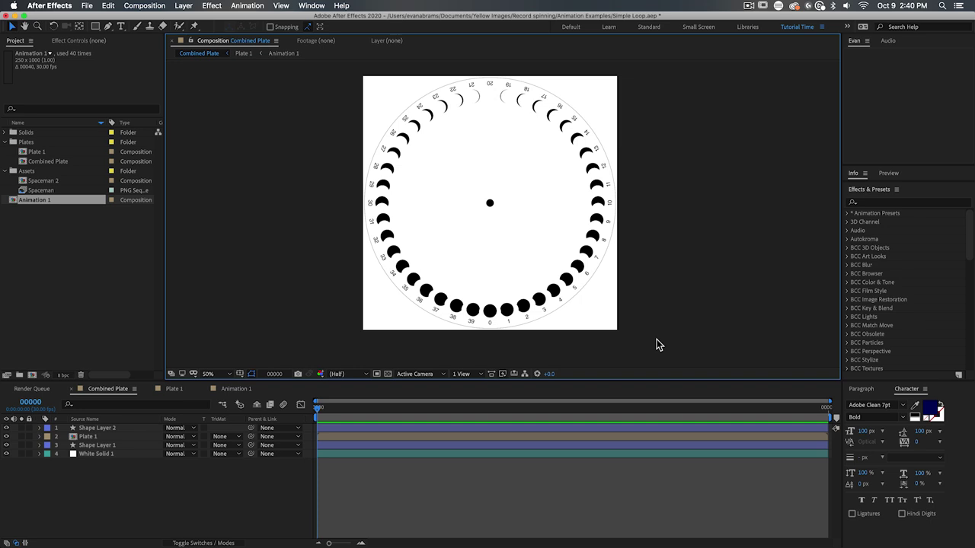
- Open Animation 1 and reveal Shape Layer 2's Position keyframes
{"action": "left_click", "coordinate": [236, 390]}
{"action": "key", "text": "u"}
{"action": "left_click_drag", "start_coordinate": [426, 381], "coordinate": [423, 297]}
{"action": "left_click", "coordinate": [402, 441]}
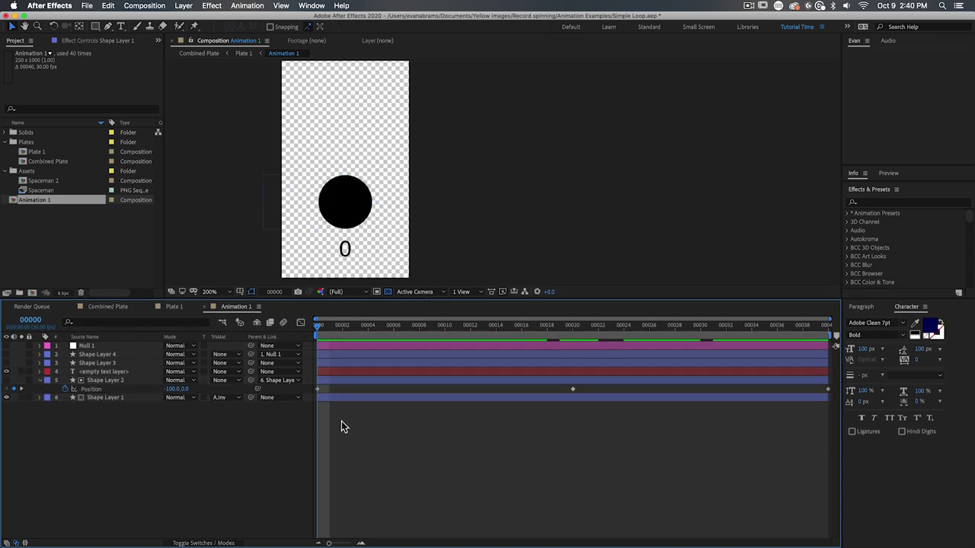
- Compare the last Position key at frame 39 versus the comp end, keep it at the end, and preview the loop
{"action": "key", "text": "End"}
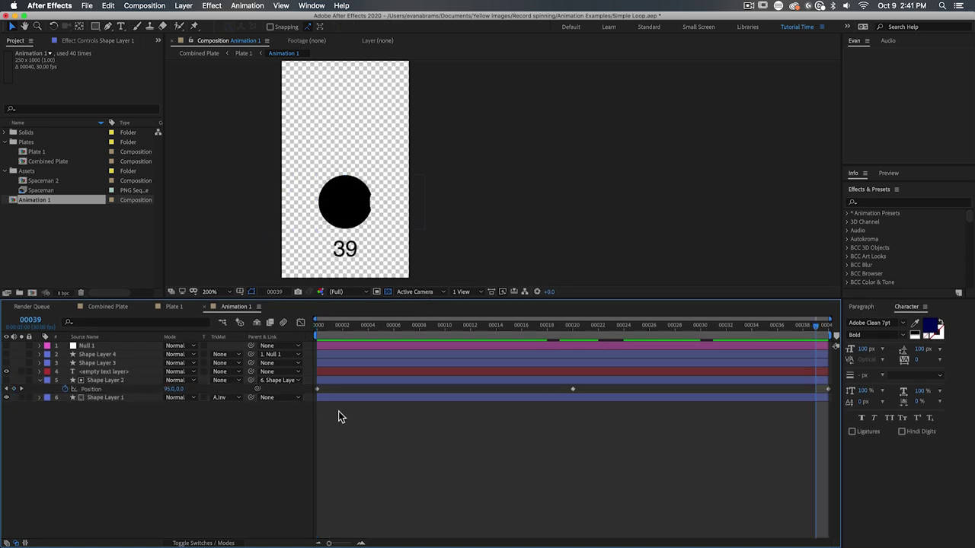
{"action": "left_click_drag", "start_coordinate": [828, 389], "coordinate": [815, 389]}
{"action": "left_click", "coordinate": [805, 437]}
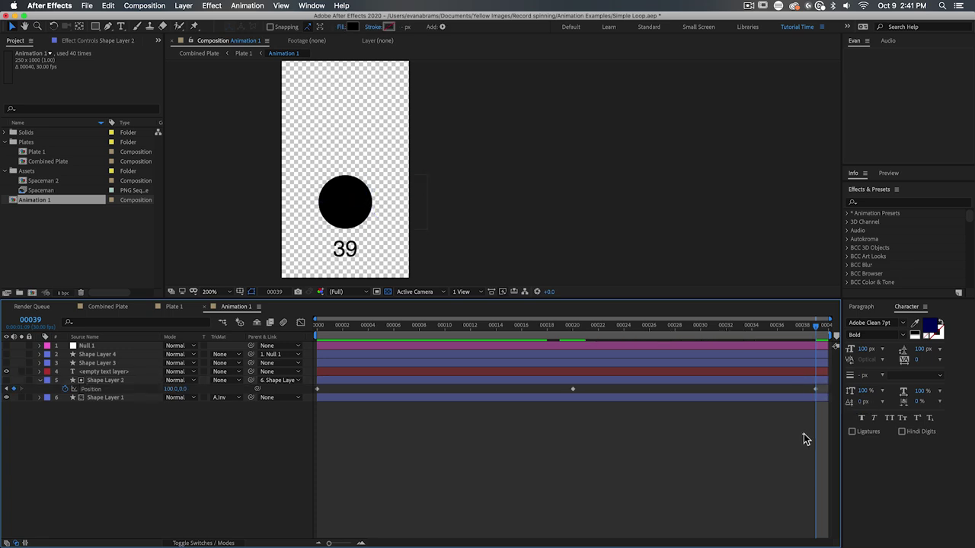
{"action": "key", "text": "Home"}
{"action": "key", "text": "End"}
{"action": "key", "text": "Home"}
{"action": "key", "text": "End"}
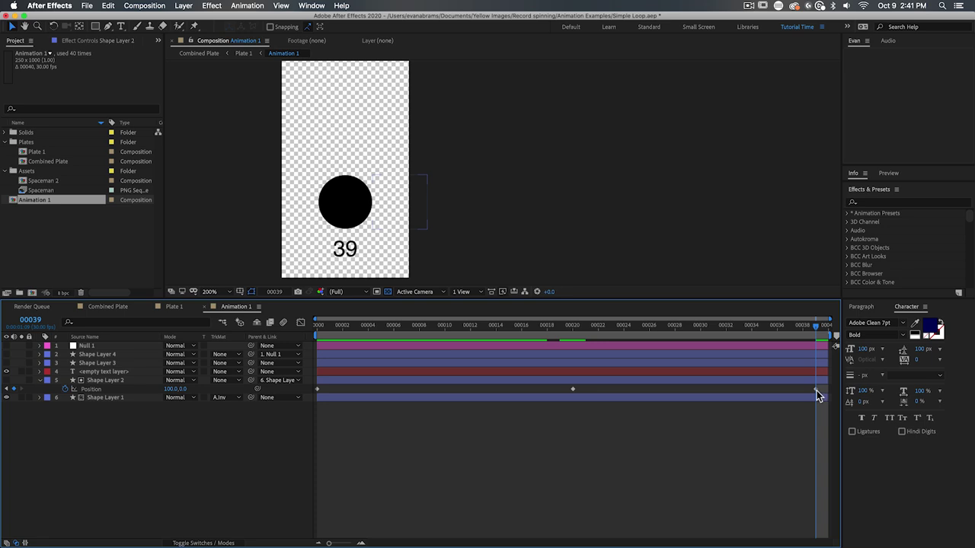
{"action": "left_click", "coordinate": [816, 390]}
{"action": "left_click_drag", "start_coordinate": [818, 391], "coordinate": [828, 390]}
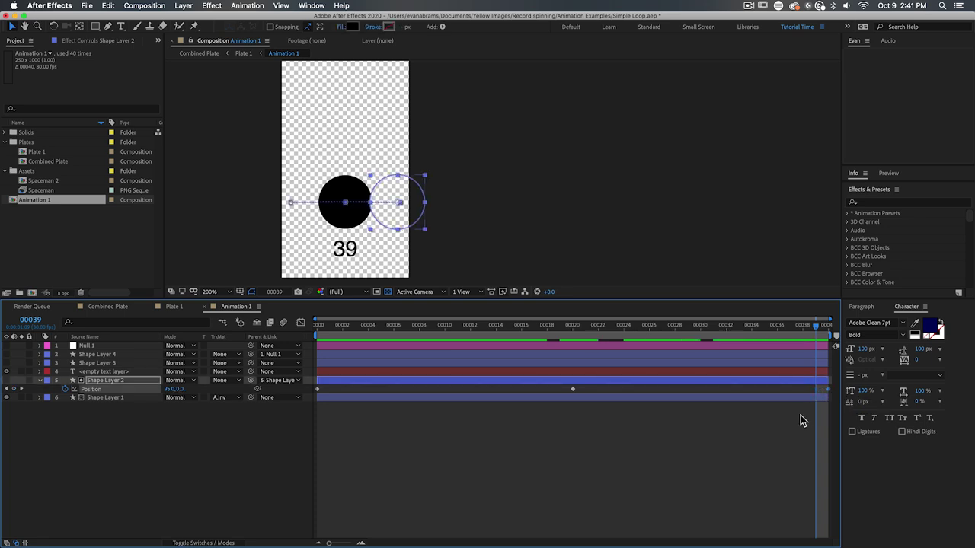
{"action": "left_click", "coordinate": [797, 423]}
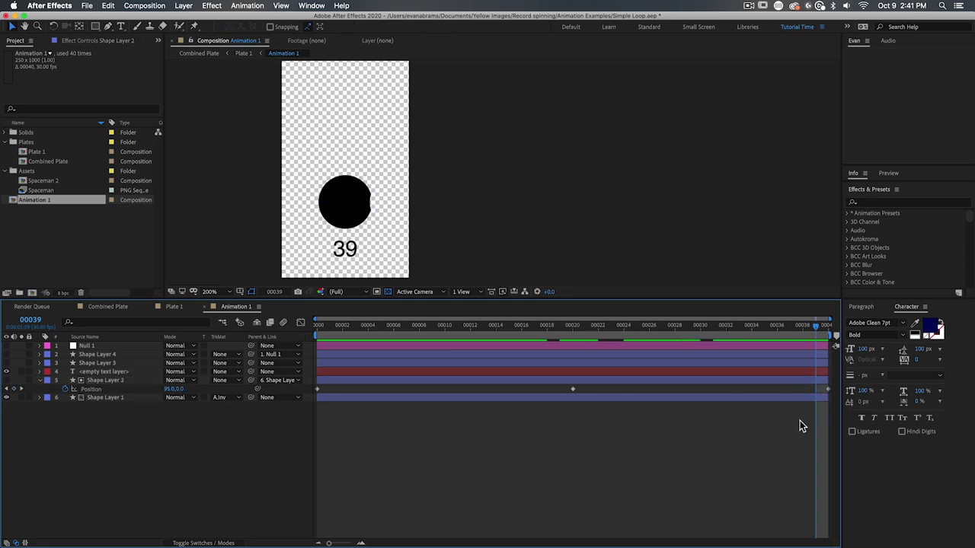
{"action": "key", "text": "space"}
{"action": "key", "text": "space"}
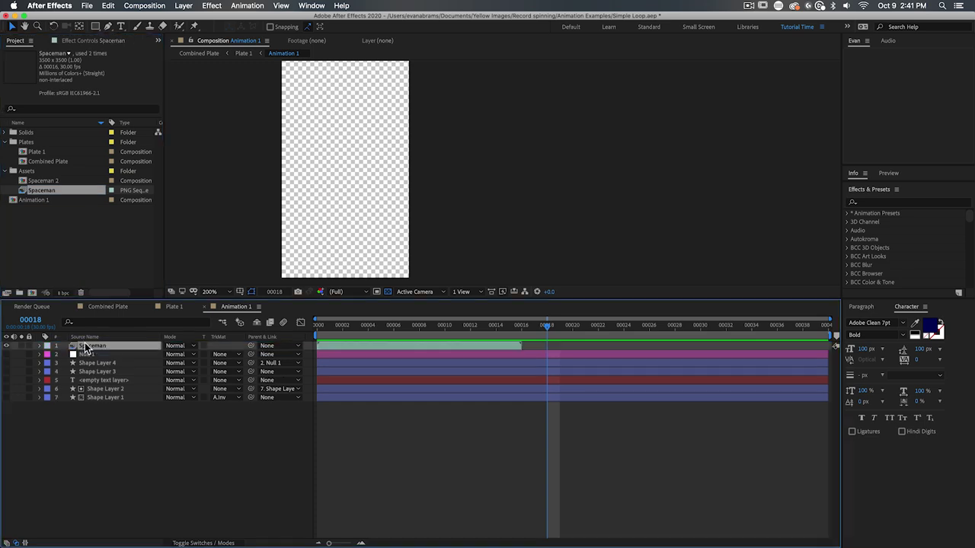
- Enable Time Remapping on the Spaceman layer and locate its last frame
{"action": "scroll", "coordinate": [414, 220], "scroll_direction": "down", "scroll_amount": 2}
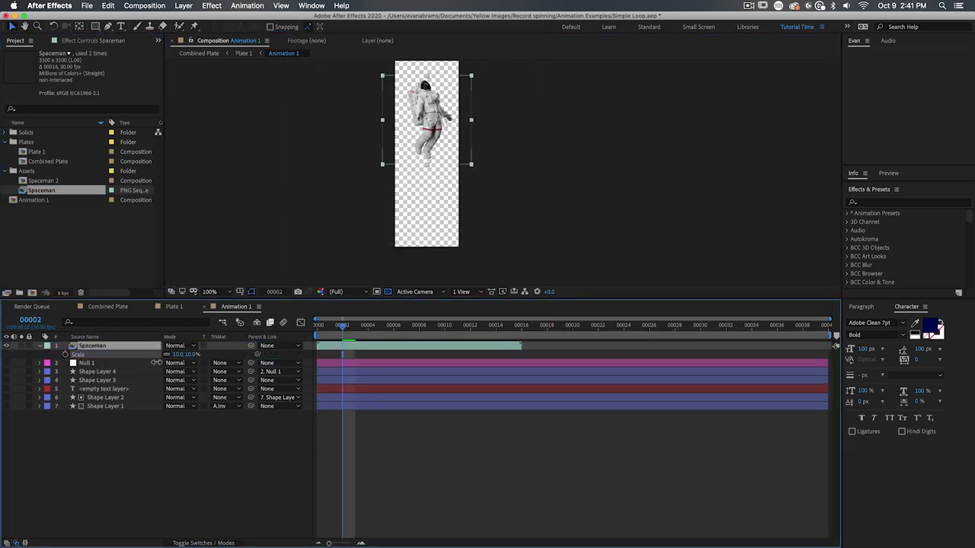
{"action": "left_click", "coordinate": [381, 452]}
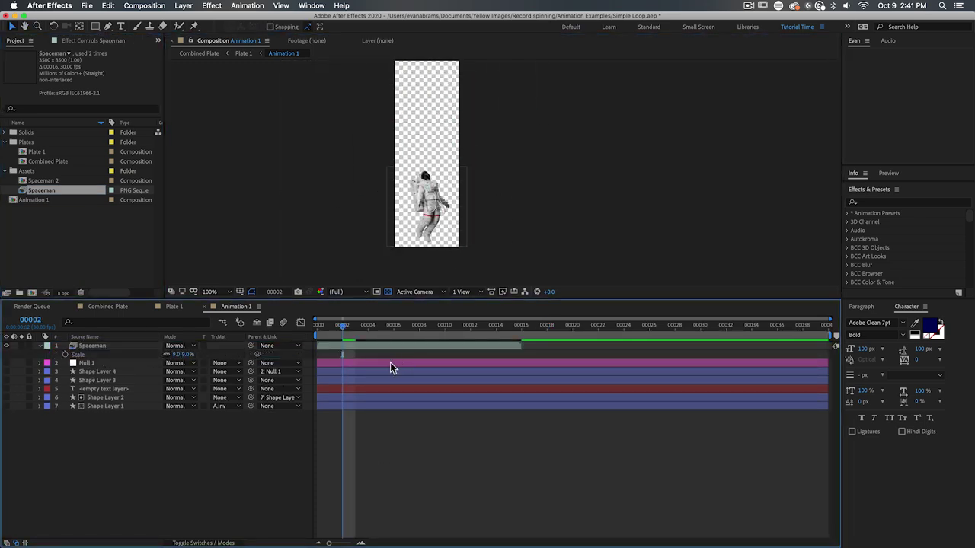
{"action": "left_click", "coordinate": [381, 347]}
{"action": "left_click", "coordinate": [185, 7]}
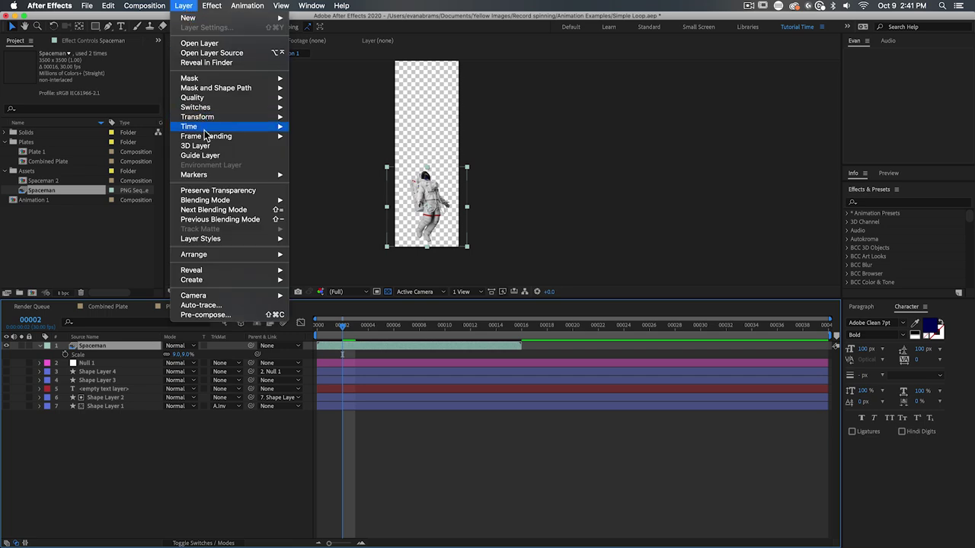
{"action": "mouse_move", "coordinate": [206, 126]}
{"action": "left_click", "coordinate": [332, 128]}
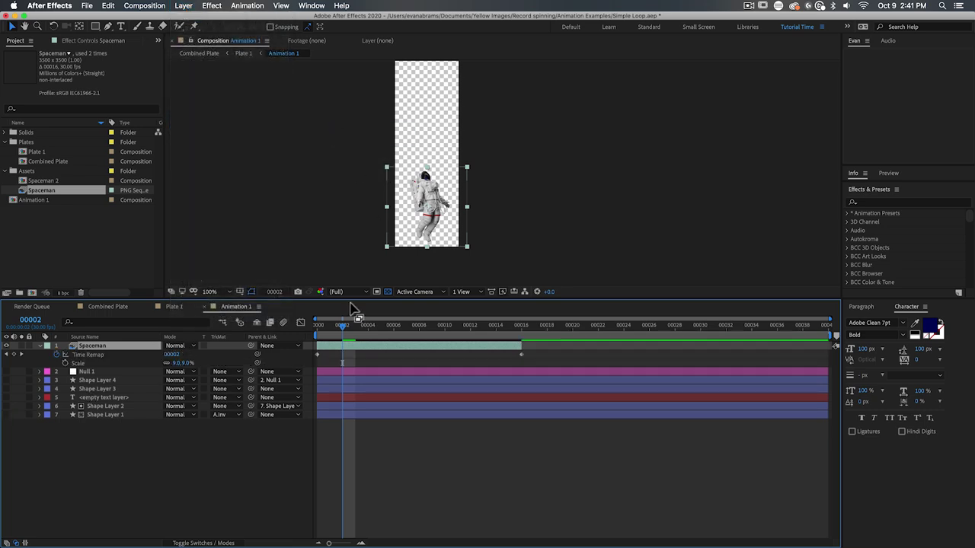
{"action": "left_click_drag", "start_coordinate": [342, 327], "coordinate": [529, 349]}
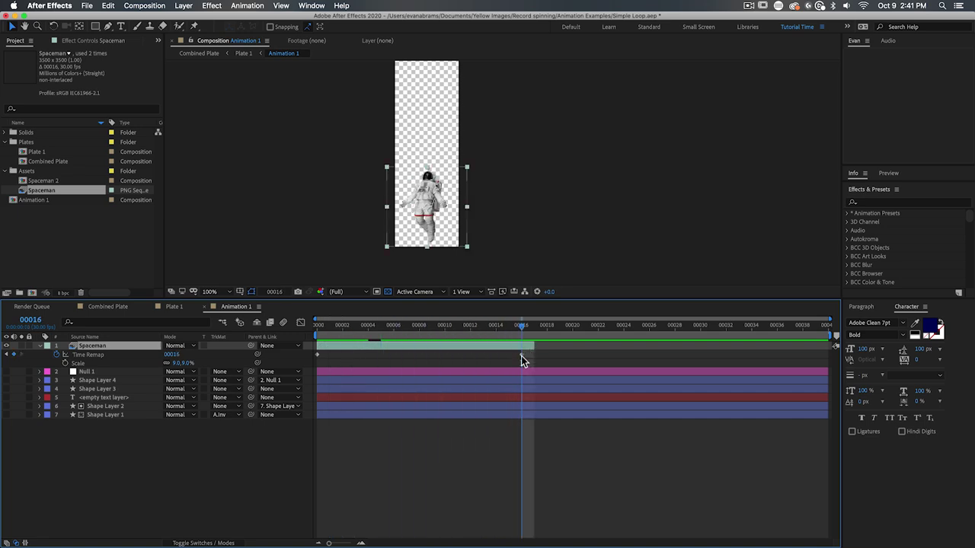
{"action": "key", "text": "Return"}
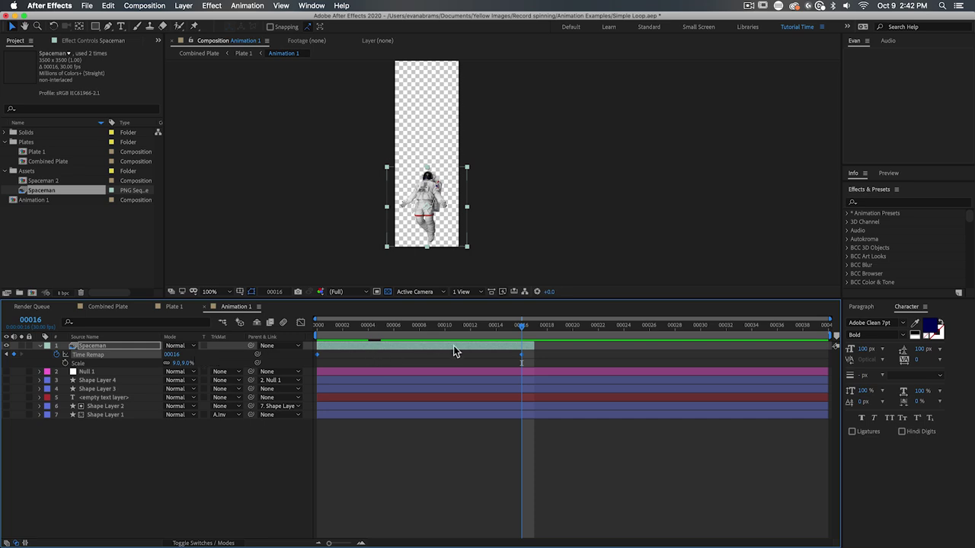
- Stretch the Spaceman layer and its last Time Remap key to Animation 1's final frame, and preview the loop
{"action": "left_click_drag", "start_coordinate": [533, 346], "coordinate": [825, 347]}
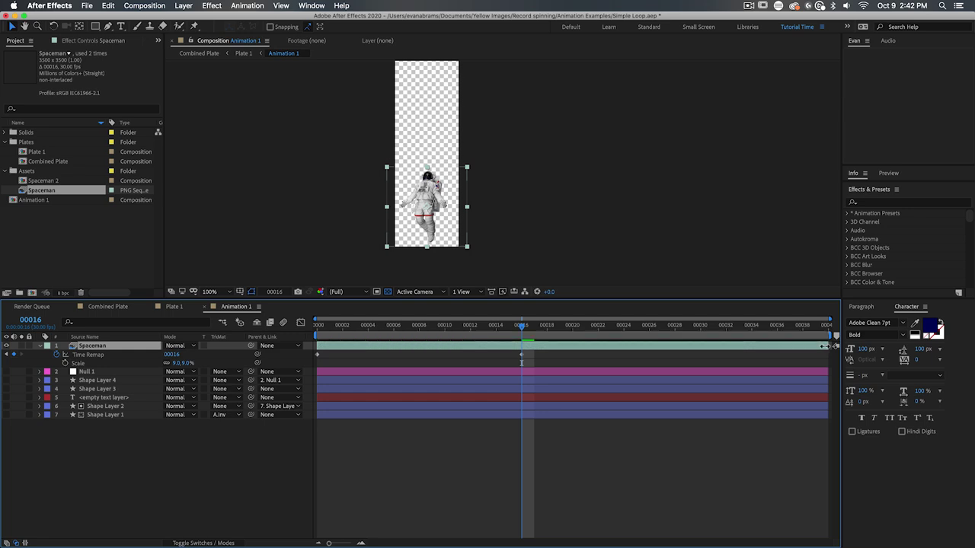
{"action": "left_click_drag", "start_coordinate": [524, 358], "coordinate": [817, 362]}
{"action": "left_click", "coordinate": [813, 329]}
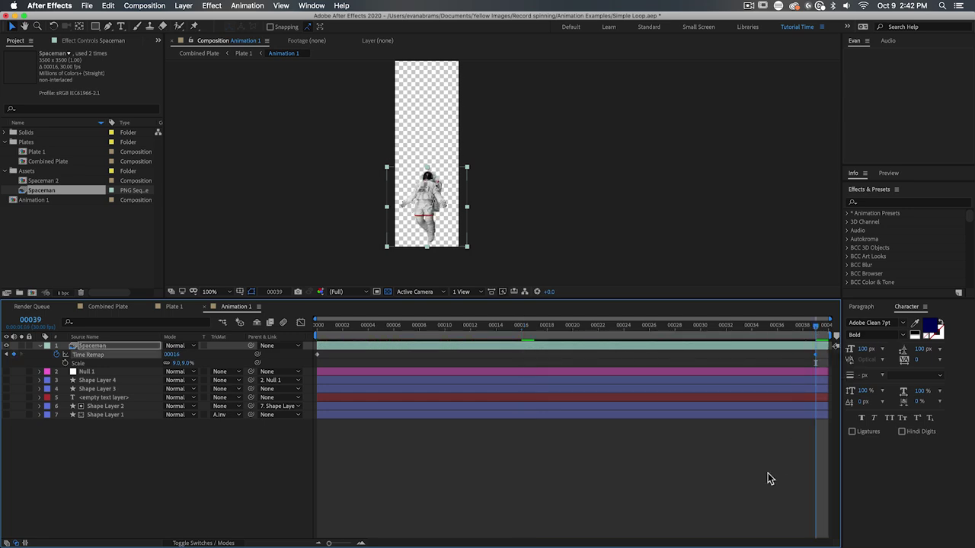
{"action": "key", "text": "space"}
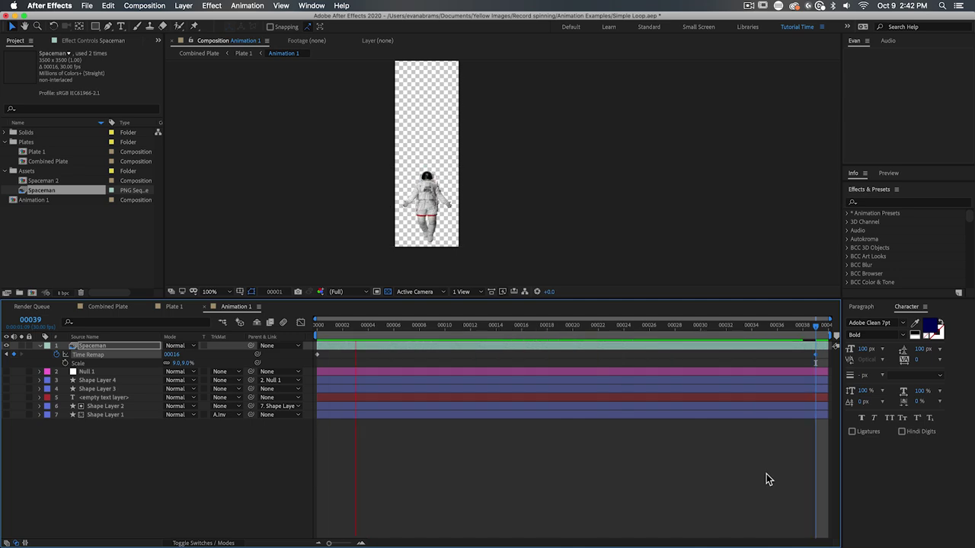
{"action": "key", "text": "space"}
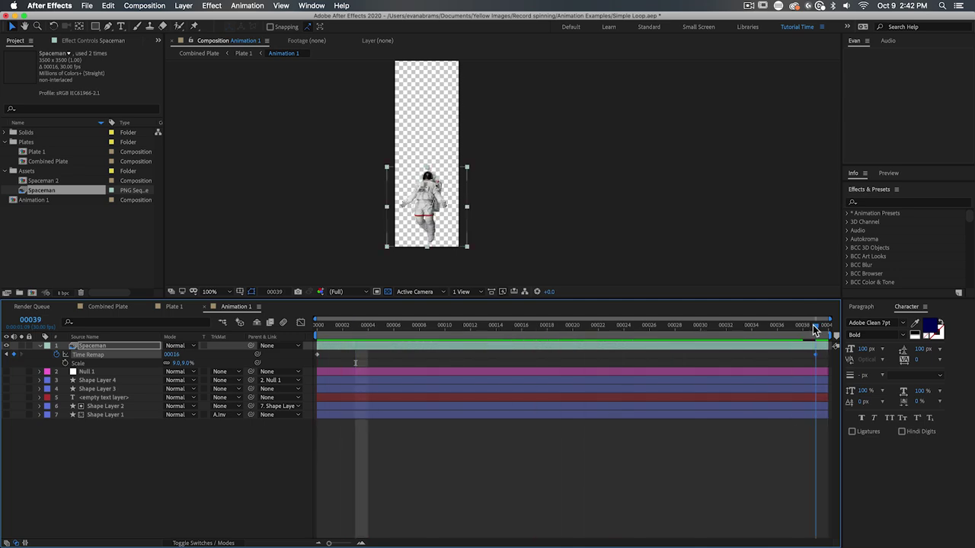
{"action": "key", "text": "Home"}
{"action": "key", "text": "End"}
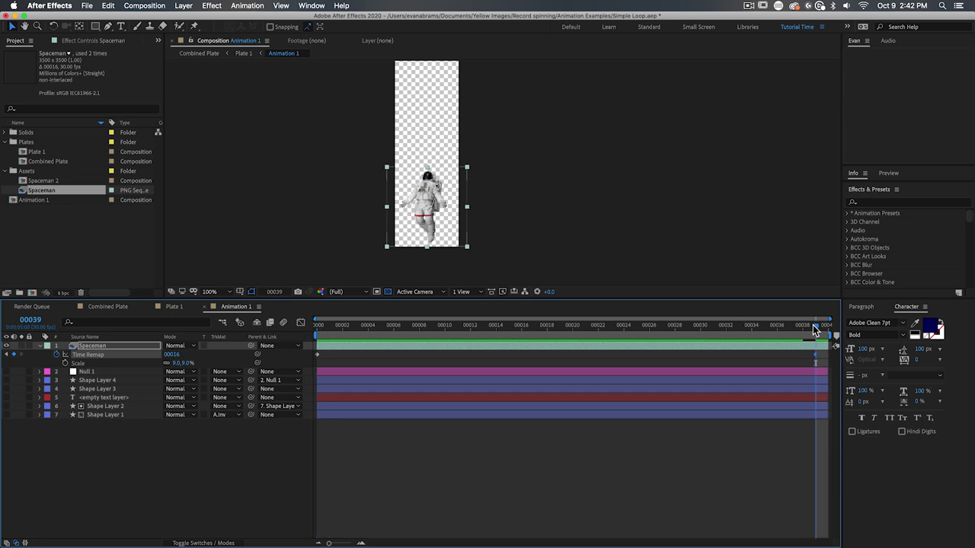
{"action": "key", "text": "Home"}
{"action": "key", "text": "End"}
{"action": "left_click", "coordinate": [788, 457]}
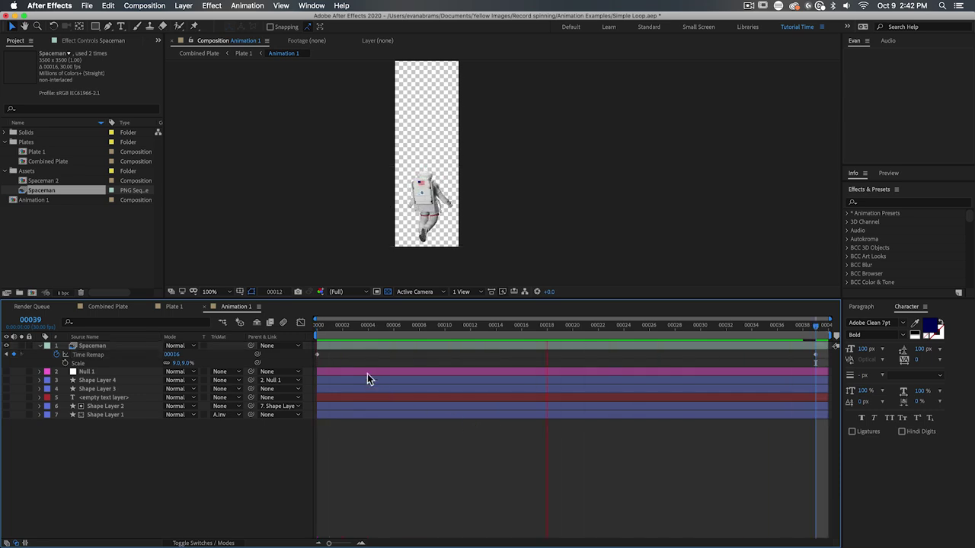
{"action": "key", "text": "space"}
{"action": "left_click", "coordinate": [174, 306]}
- Zoom in and out on the Plate 1 astronaut ring in the Composition viewer
{"action": "scroll", "coordinate": [548, 163], "scroll_direction": "up", "scroll_amount": 5}
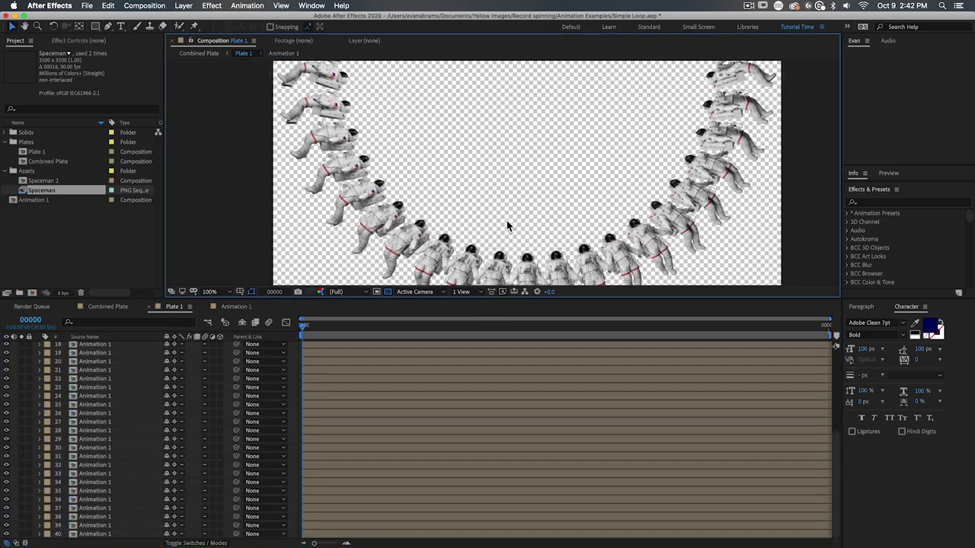
{"action": "scroll", "coordinate": [548, 162], "scroll_direction": "down", "scroll_amount": 3}
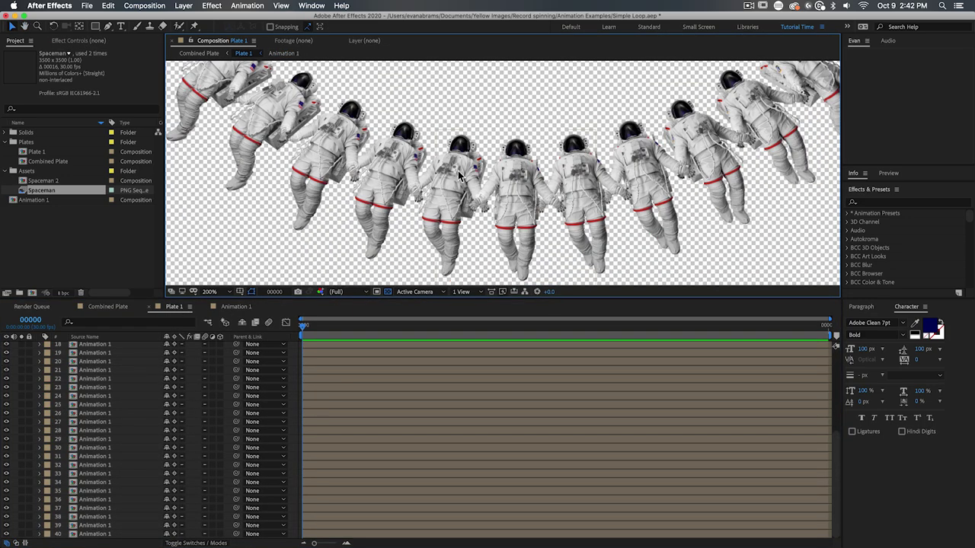
{"action": "scroll", "coordinate": [513, 188], "scroll_direction": "down", "scroll_amount": 4}
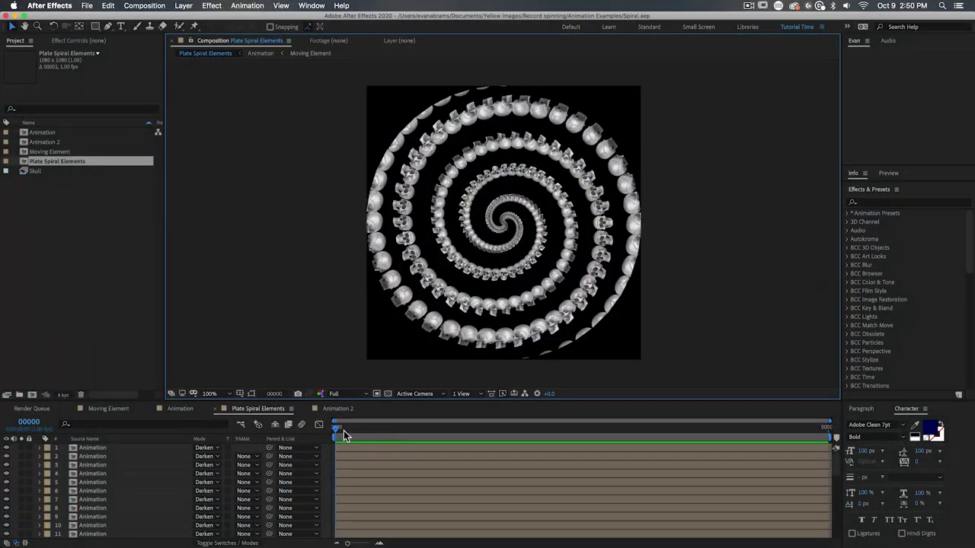
- Scrub and preview the skull falling in the Moving Element comp against a black background
{"action": "left_click", "coordinate": [343, 431]}
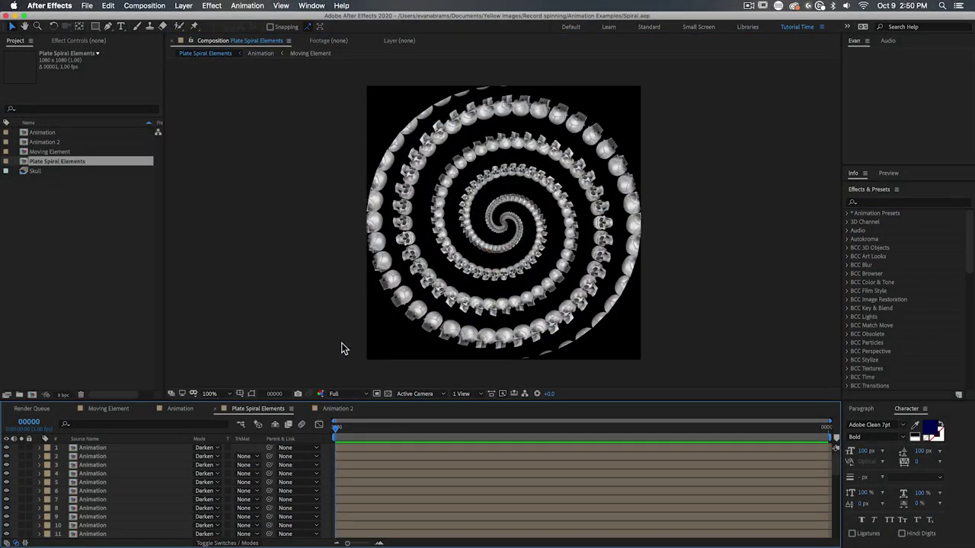
{"action": "left_click", "coordinate": [322, 291]}
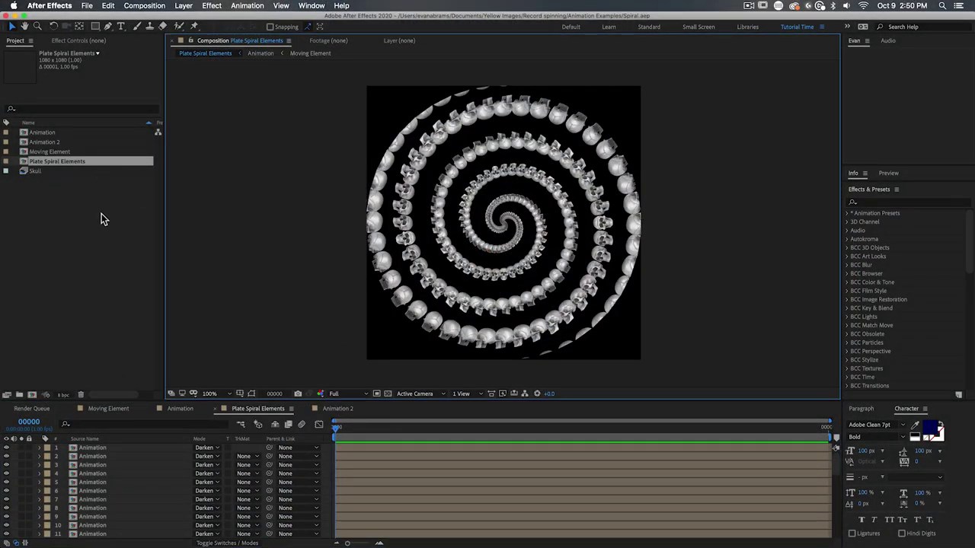
{"action": "left_click", "coordinate": [115, 410]}
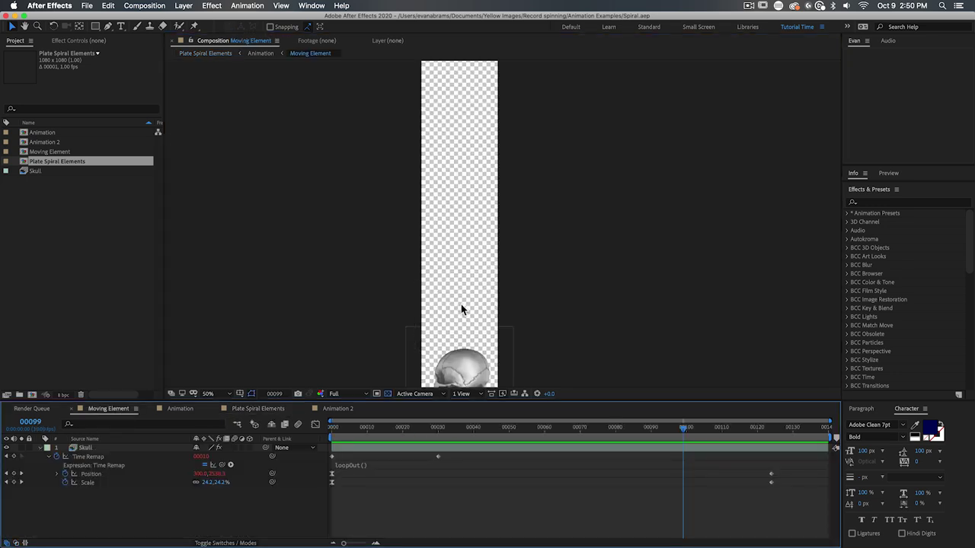
{"action": "scroll", "coordinate": [461, 309], "scroll_direction": "down", "scroll_amount": 2}
{"action": "left_click_drag", "start_coordinate": [333, 432], "coordinate": [730, 448]}
{"action": "left_click", "coordinate": [388, 394]}
{"action": "key", "text": "Home"}
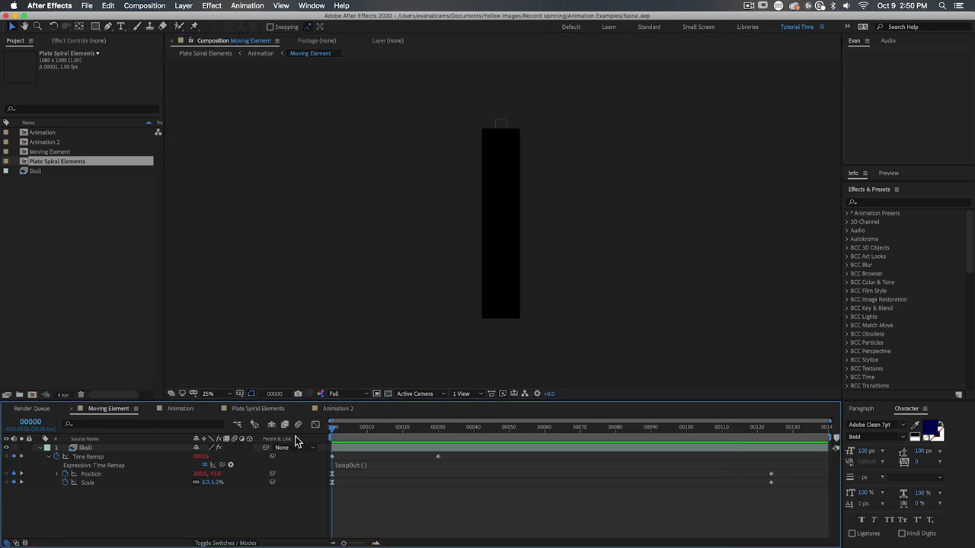
{"action": "left_click_drag", "start_coordinate": [334, 428], "coordinate": [827, 448]}
{"action": "key", "text": "space"}
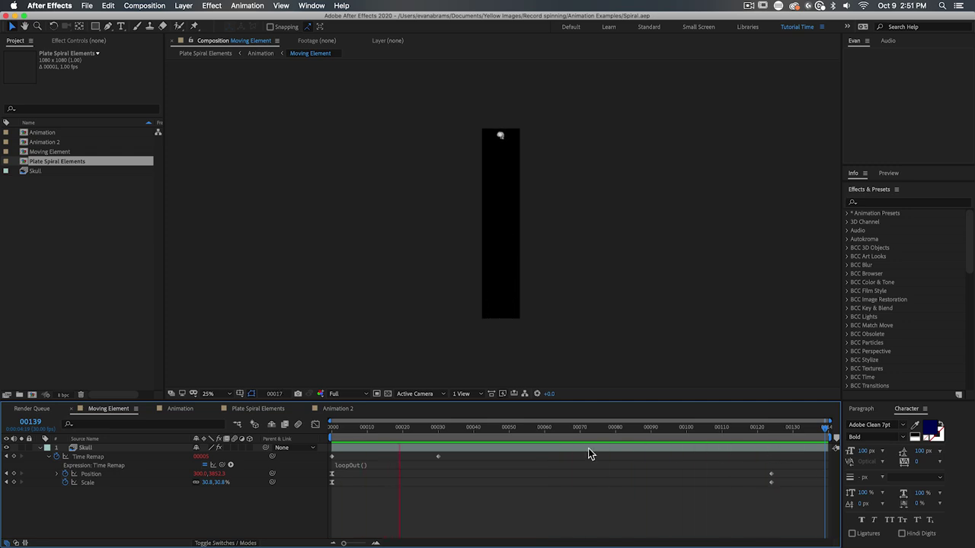
- Inspect the skull's Time Remap, Position and Scale keyframes, then switch to the Animation comp
{"action": "left_click_drag", "start_coordinate": [427, 428], "coordinate": [495, 427]}
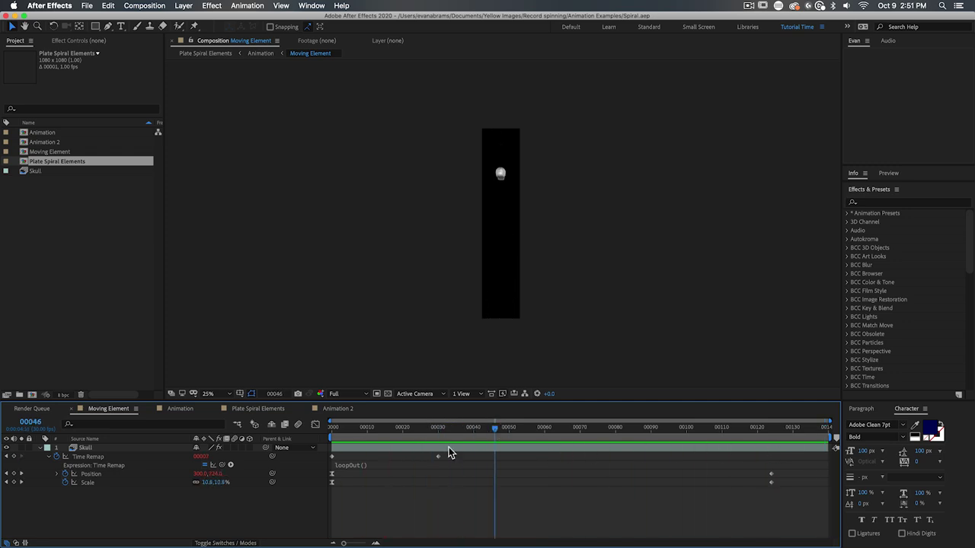
{"action": "left_click", "coordinate": [106, 457]}
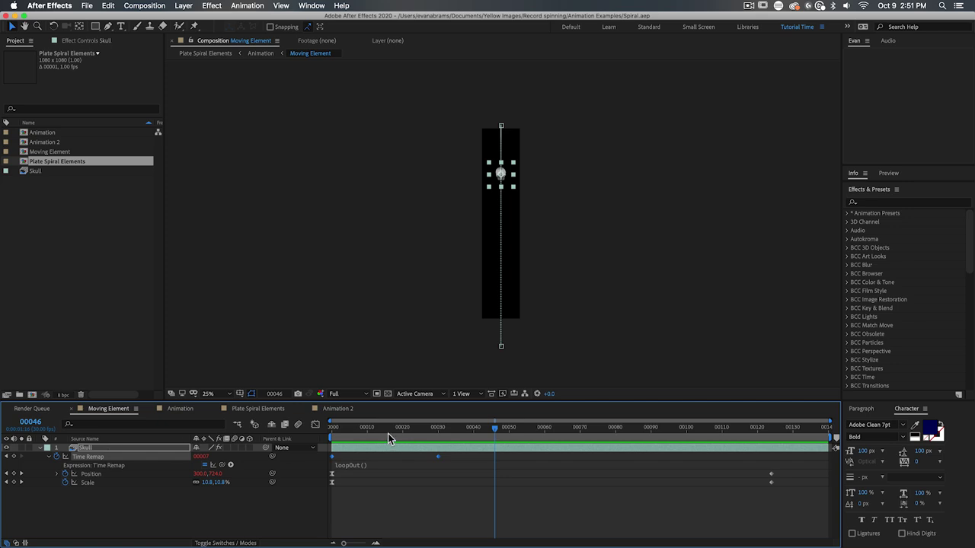
{"action": "left_click_drag", "start_coordinate": [388, 434], "coordinate": [572, 452]}
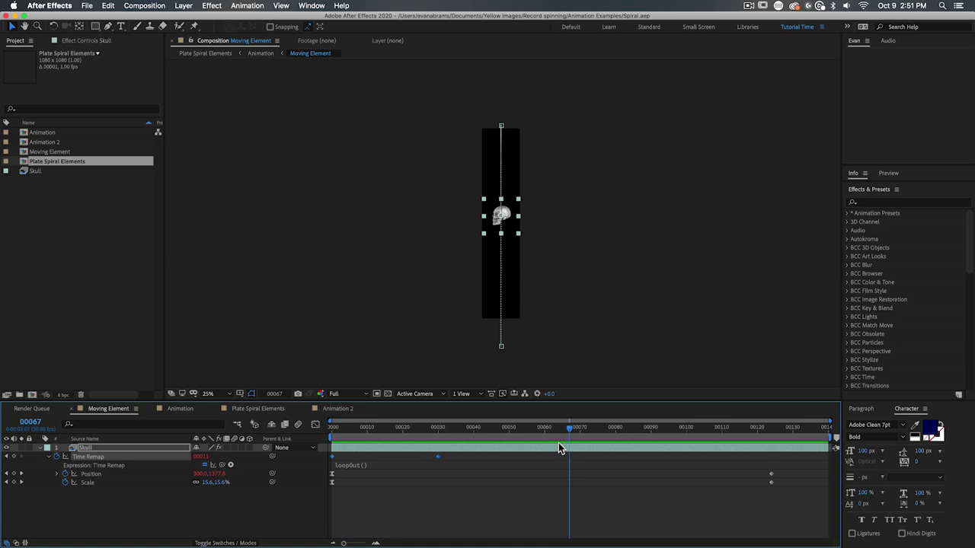
{"action": "left_click", "coordinate": [101, 473]}
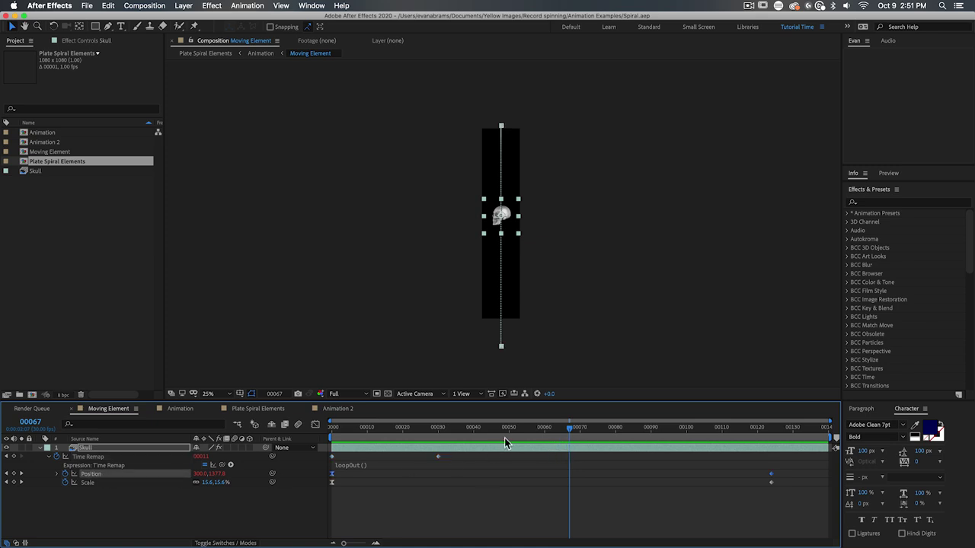
{"action": "left_click_drag", "start_coordinate": [508, 442], "coordinate": [773, 461]}
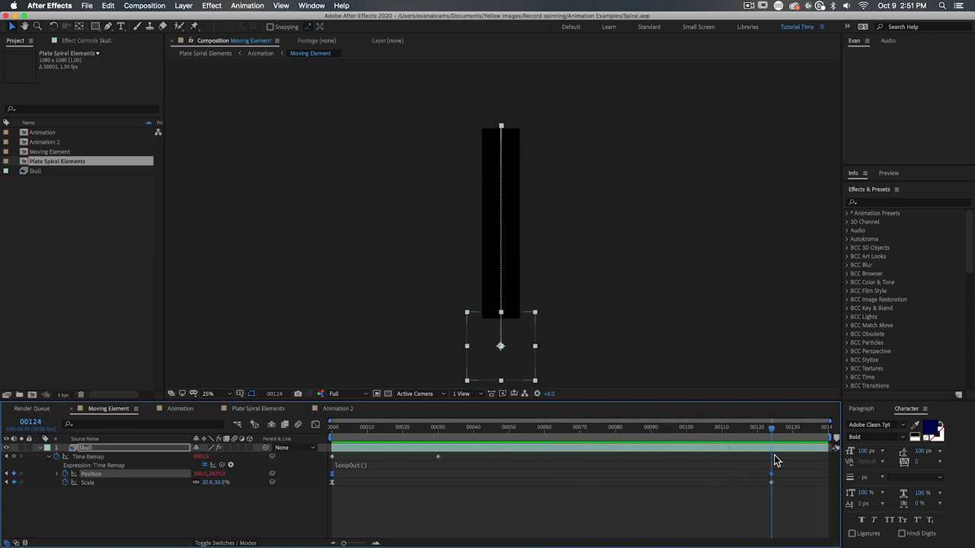
{"action": "left_click", "coordinate": [92, 483]}
{"action": "left_click_drag", "start_coordinate": [335, 430], "coordinate": [352, 499]}
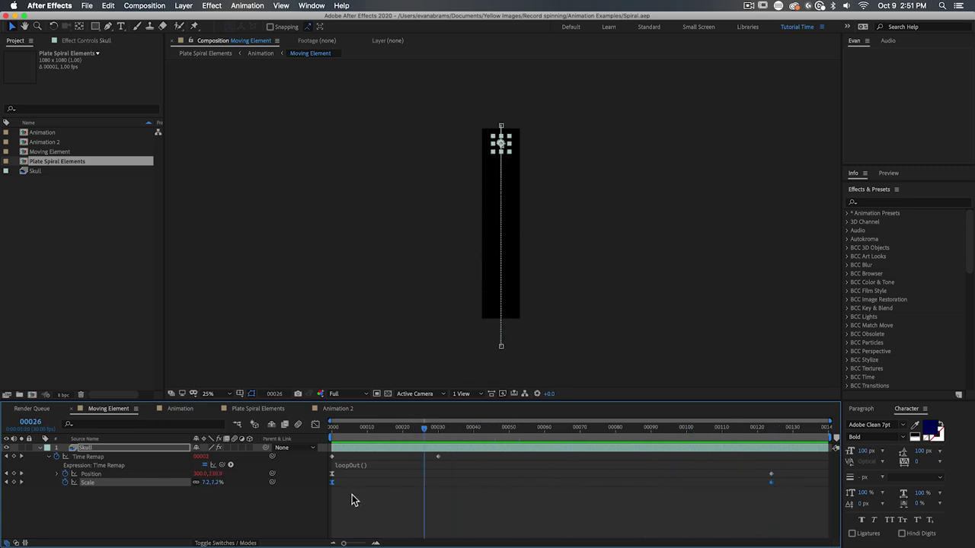
{"action": "left_click", "coordinate": [365, 509]}
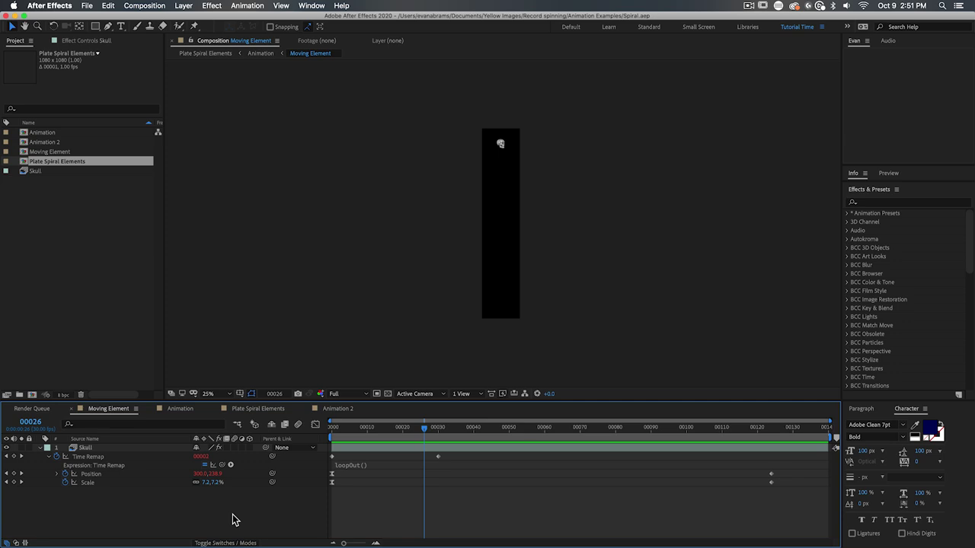
{"action": "left_click", "coordinate": [180, 408]}
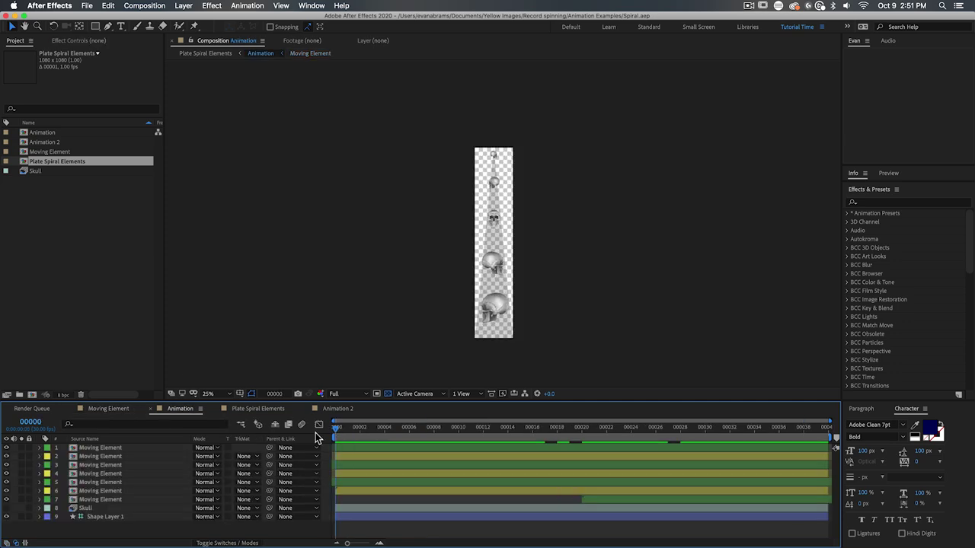
- Preview the Animation comp's staggered skulls on black, then switch to the empty Animation 2 comp
{"action": "left_click", "coordinate": [388, 394]}
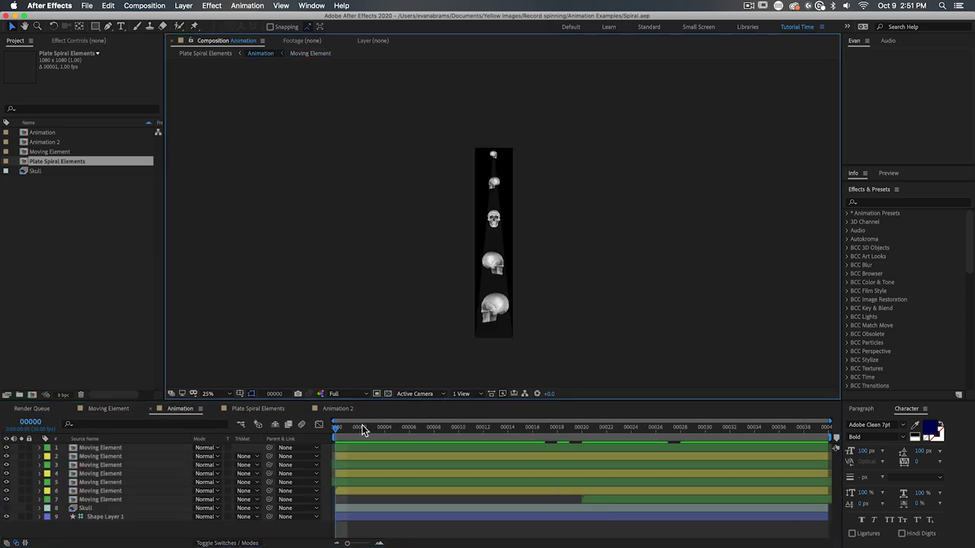
{"action": "left_click_drag", "start_coordinate": [340, 426], "coordinate": [843, 450]}
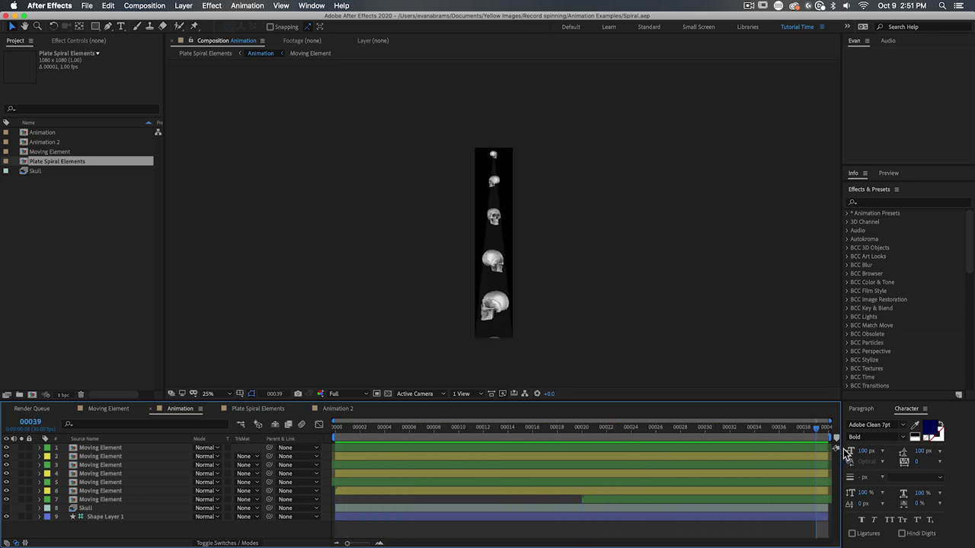
{"action": "key", "text": "space"}
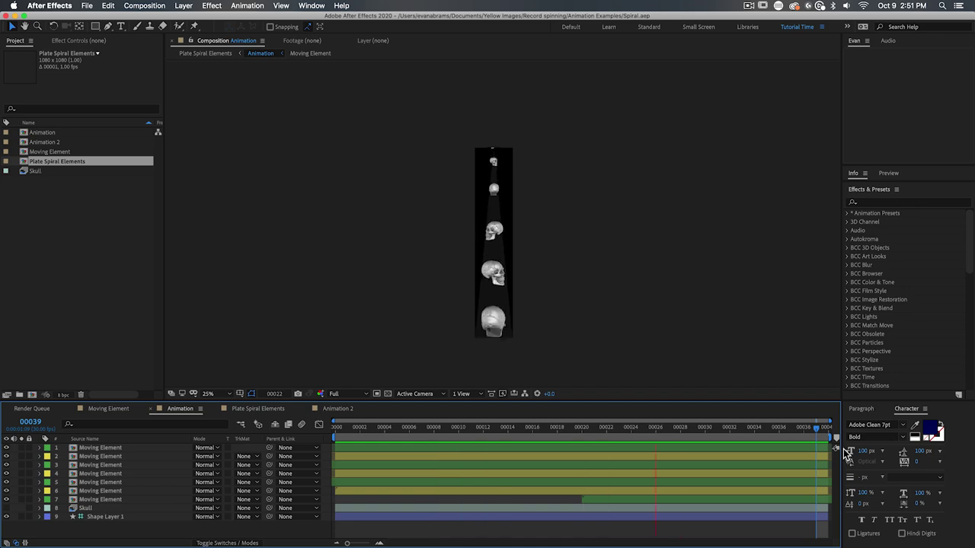
{"action": "left_click", "coordinate": [338, 408]}
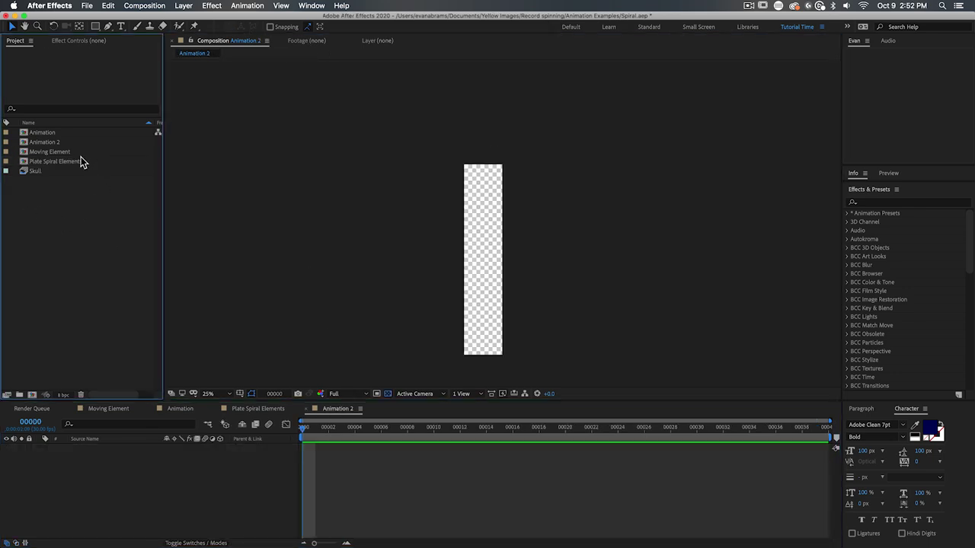
- Add Moving Element to Animation 2, duplicate it, and offset the copy's start time
{"action": "left_click_drag", "start_coordinate": [71, 156], "coordinate": [107, 481]}
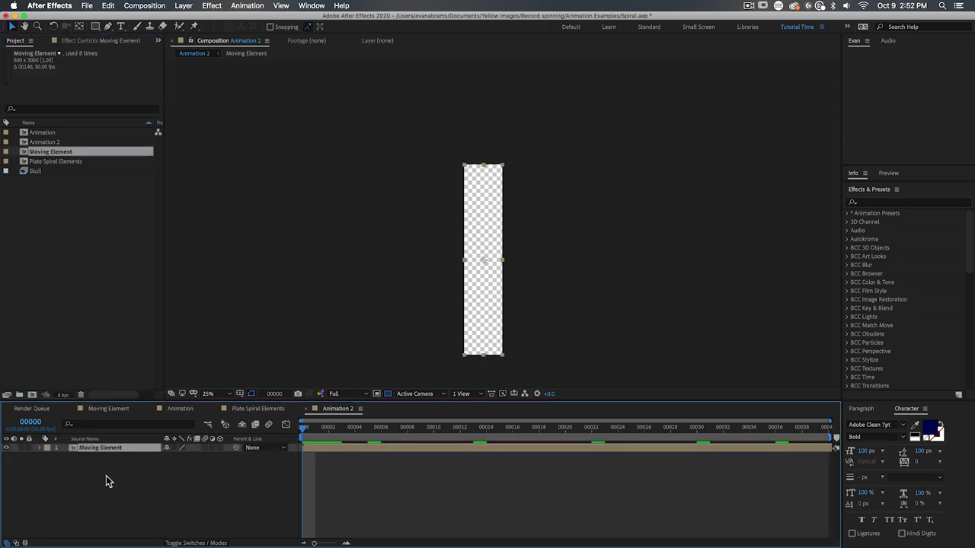
{"action": "left_click", "coordinate": [375, 489]}
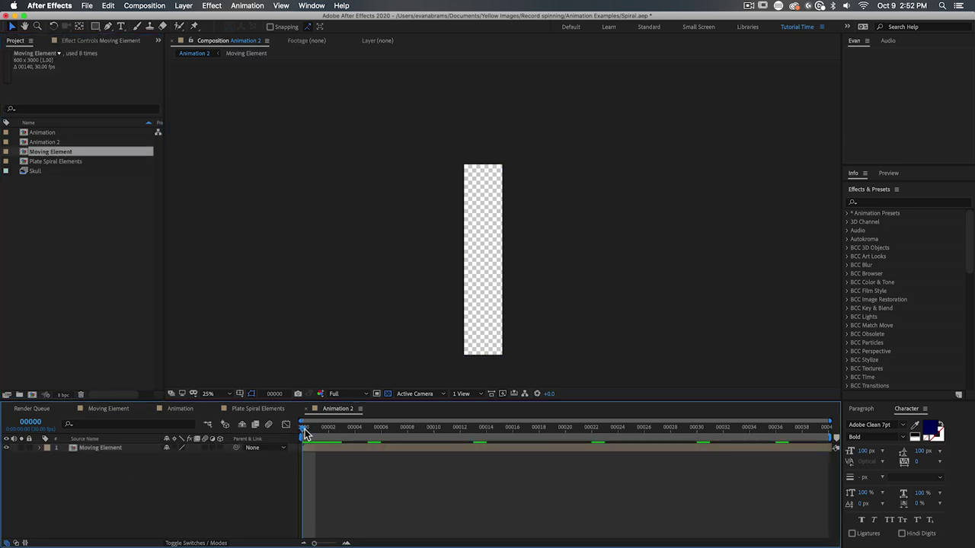
{"action": "left_click_drag", "start_coordinate": [305, 432], "coordinate": [876, 446]}
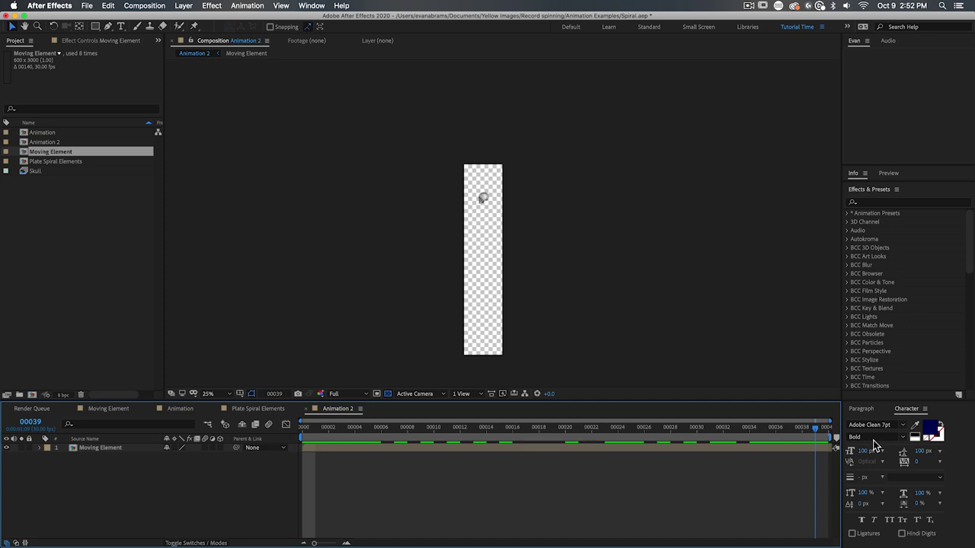
{"action": "left_click", "coordinate": [826, 449]}
{"action": "key", "text": "super+d"}
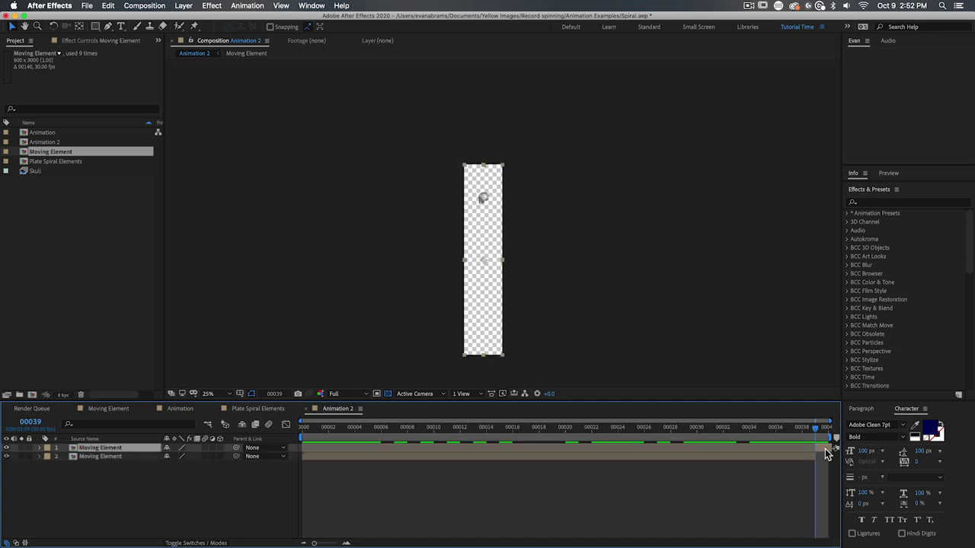
{"action": "left_click", "coordinate": [801, 476]}
{"action": "left_click", "coordinate": [814, 457]}
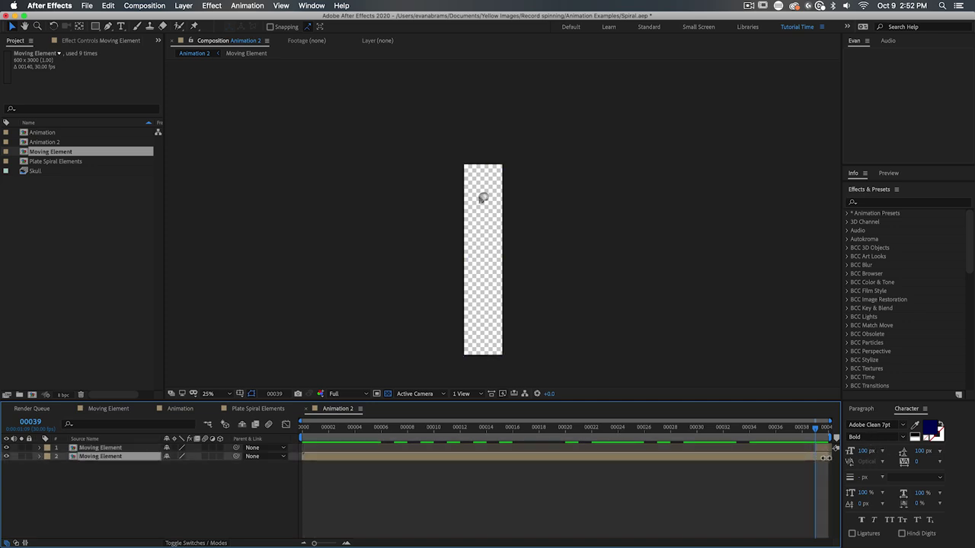
{"action": "left_click_drag", "start_coordinate": [821, 449], "coordinate": [307, 449]}
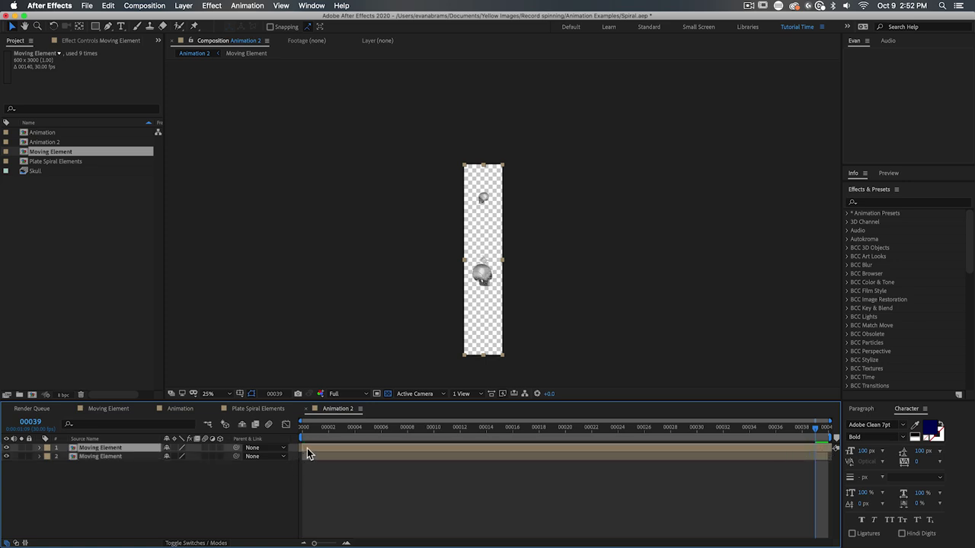
{"action": "key", "text": "Home"}
{"action": "key", "text": "space"}
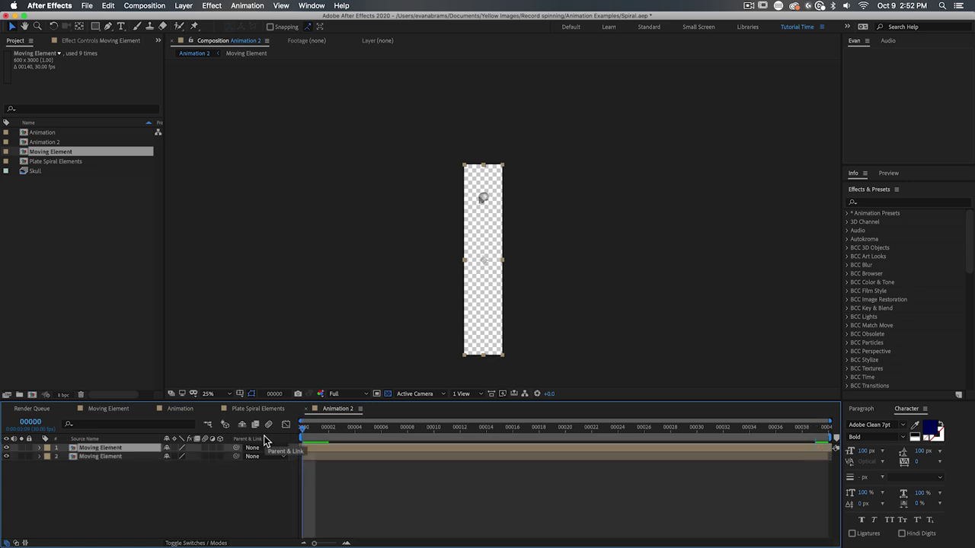
- Duplicate the second Moving Element layer into a third copy and preview the three staggered skulls
{"action": "left_click_drag", "start_coordinate": [472, 254], "coordinate": [495, 222]}
{"action": "left_click", "coordinate": [406, 477]}
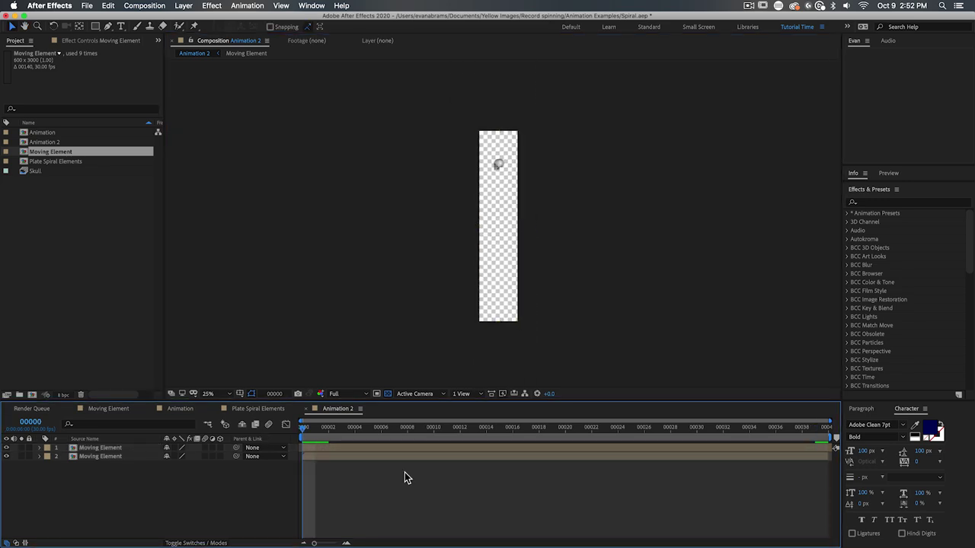
{"action": "left_click", "coordinate": [324, 450]}
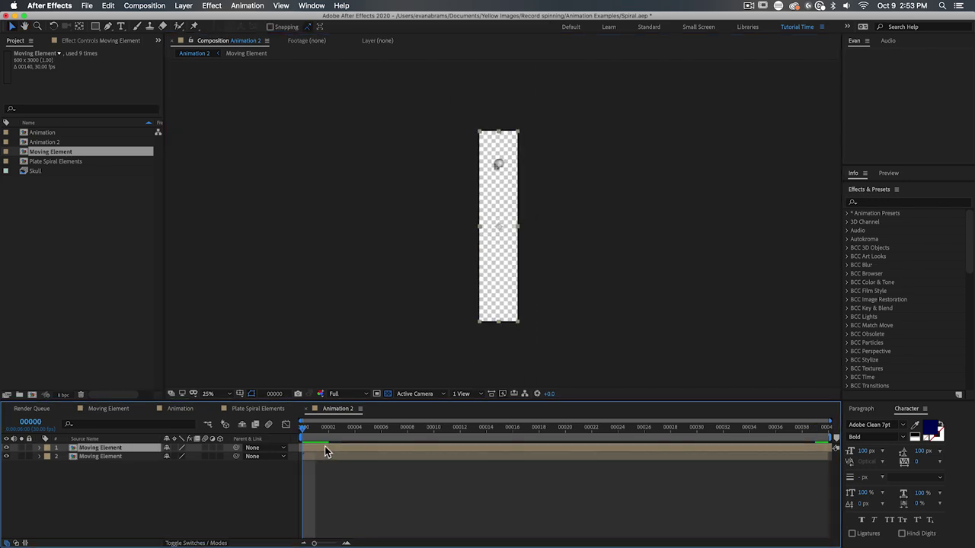
{"action": "left_click", "coordinate": [359, 480]}
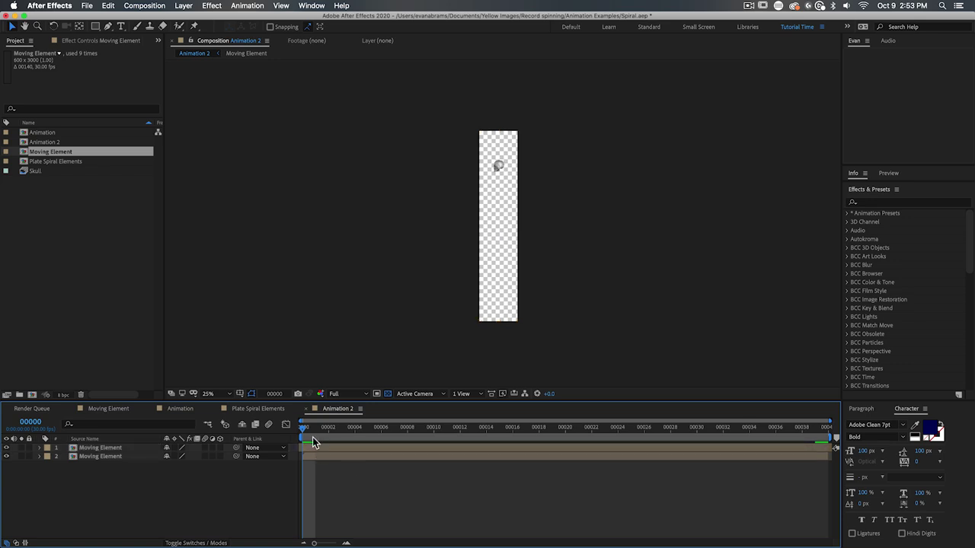
{"action": "key", "text": "End"}
{"action": "left_click", "coordinate": [336, 456]}
{"action": "key", "text": "ctrl+d"}
{"action": "left_click", "coordinate": [315, 448]}
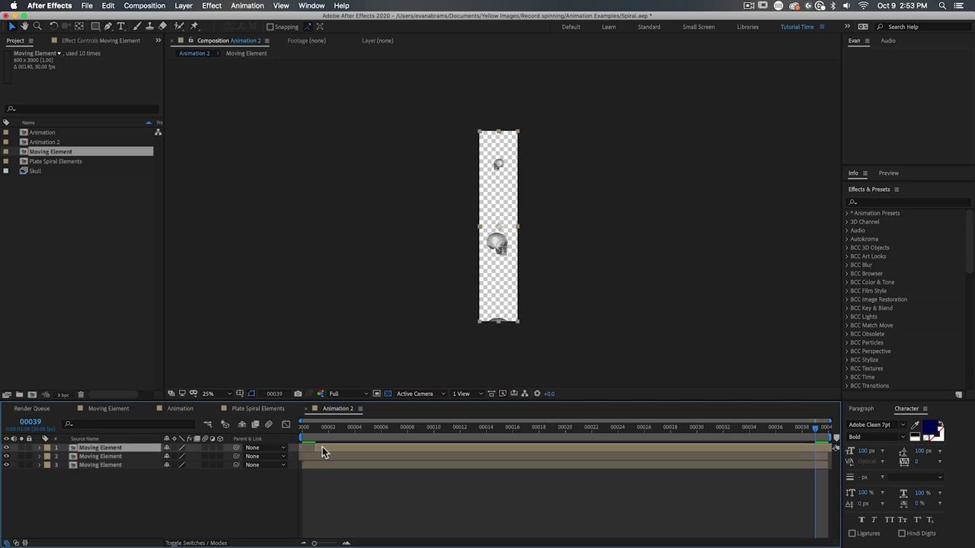
{"action": "key", "text": "space"}
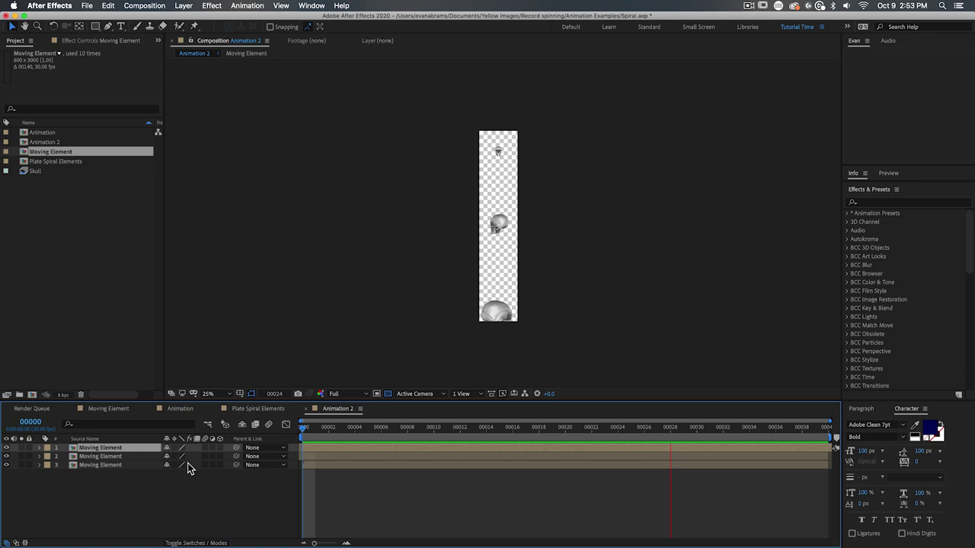
{"action": "key", "text": "space"}
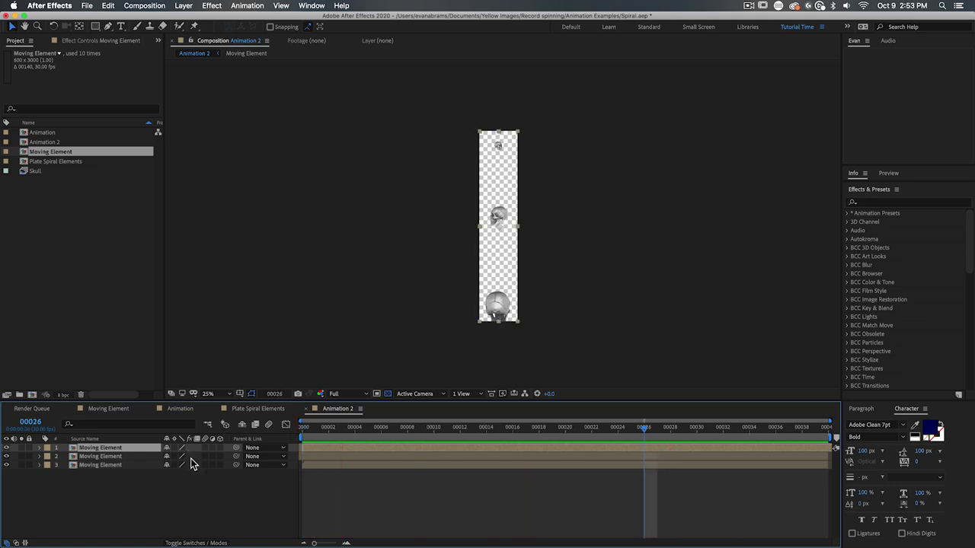
- Select four Moving Element layers in the Animation comp, then show Plate Spiral Elements at frame 00000
{"action": "left_click", "coordinate": [274, 480]}
{"action": "left_click", "coordinate": [256, 409]}
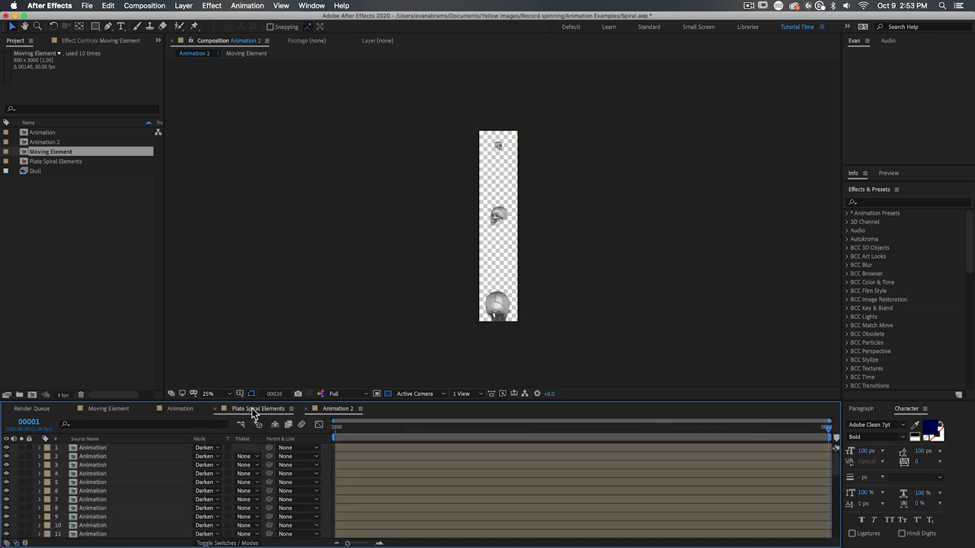
{"action": "left_click", "coordinate": [181, 409]}
{"action": "left_click_drag", "start_coordinate": [510, 430], "coordinate": [384, 449]}
{"action": "left_click", "coordinate": [590, 500]}
{"action": "left_click", "coordinate": [589, 482], "text": "shift"}
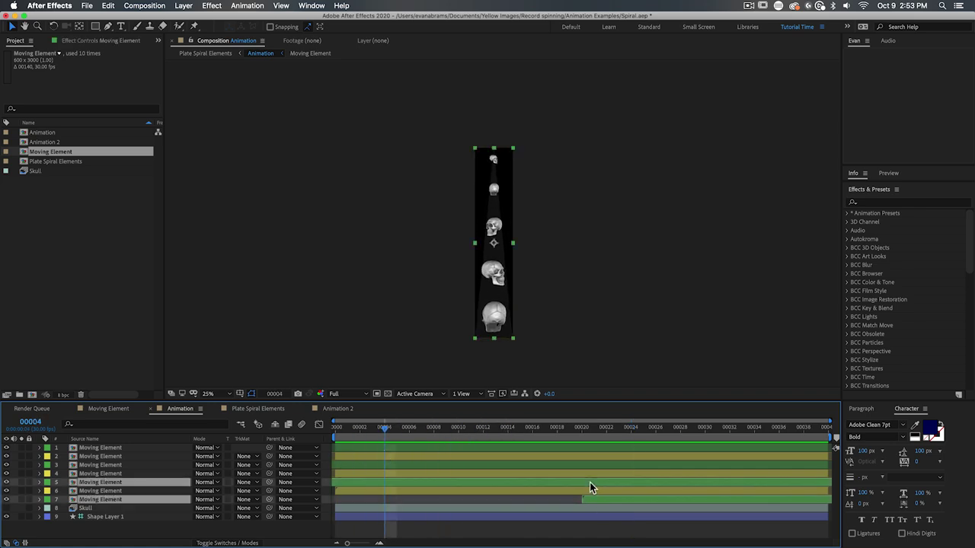
{"action": "left_click", "coordinate": [590, 456], "text": "shift"}
{"action": "left_click", "coordinate": [590, 447], "text": "shift"}
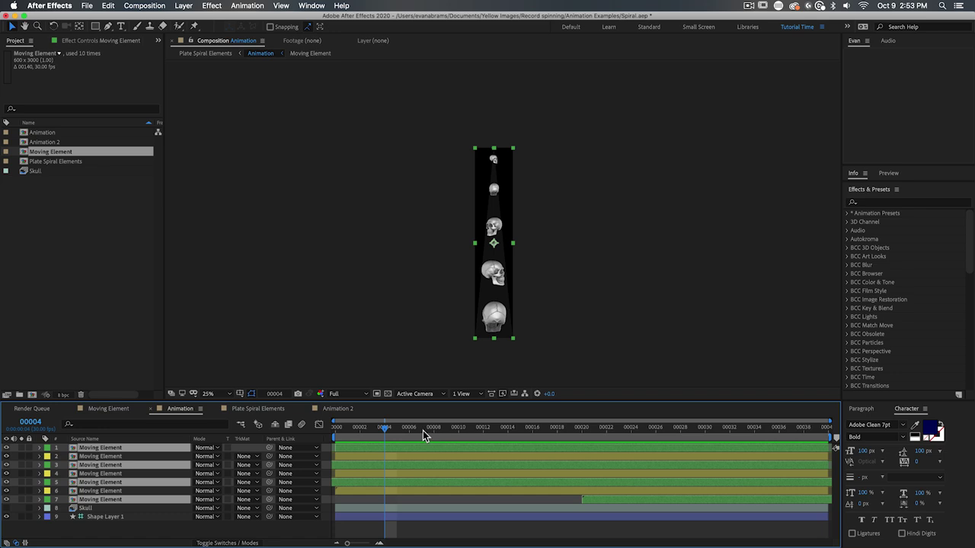
{"action": "left_click", "coordinate": [243, 410]}
{"action": "left_click", "coordinate": [367, 431]}
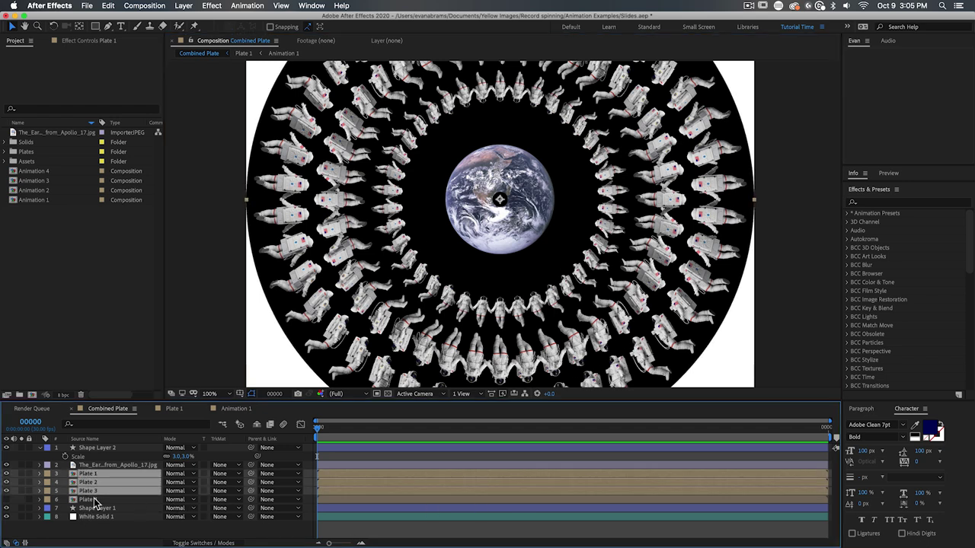
{"action": "left_click", "coordinate": [90, 499]}
{"action": "left_click_drag", "start_coordinate": [7, 481], "coordinate": [9, 494]}
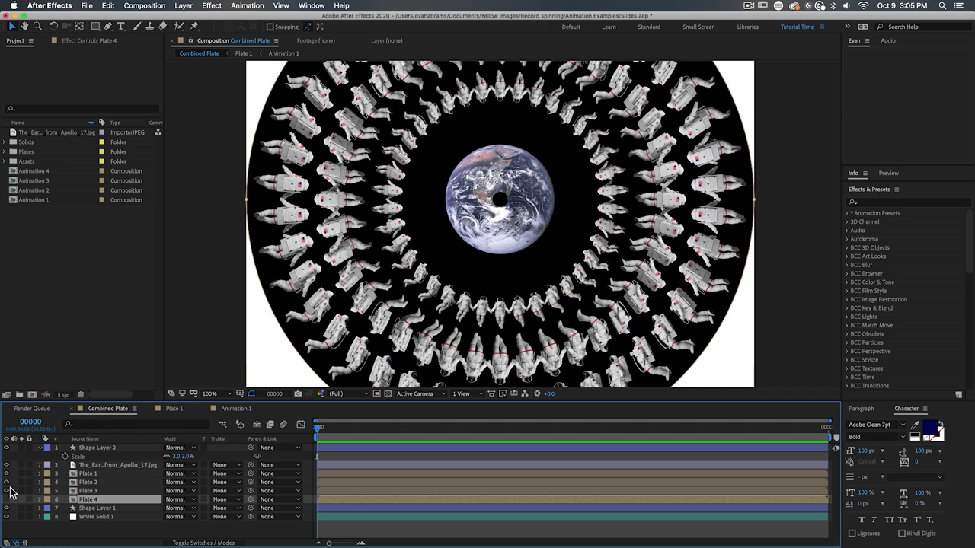
{"action": "double_click", "coordinate": [355, 476]}
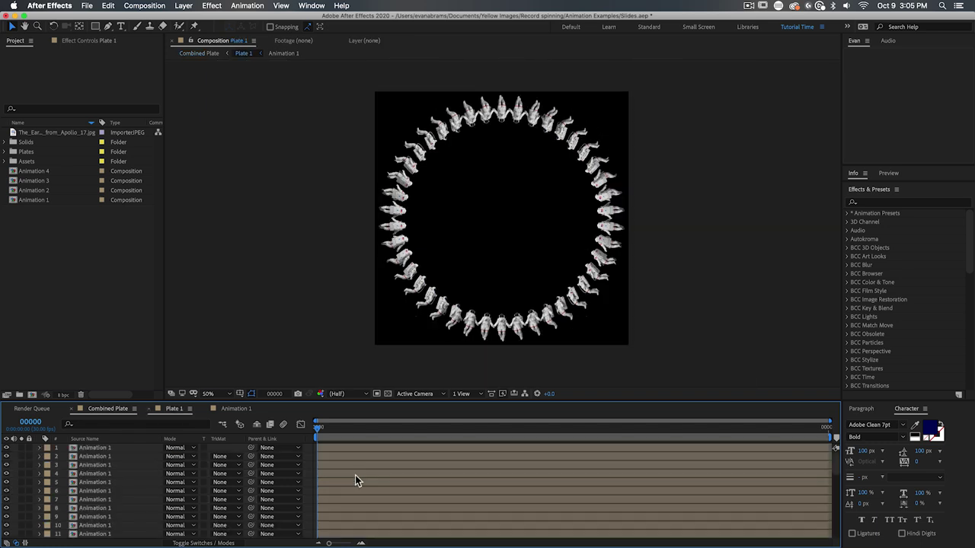
{"action": "left_click", "coordinate": [113, 449]}
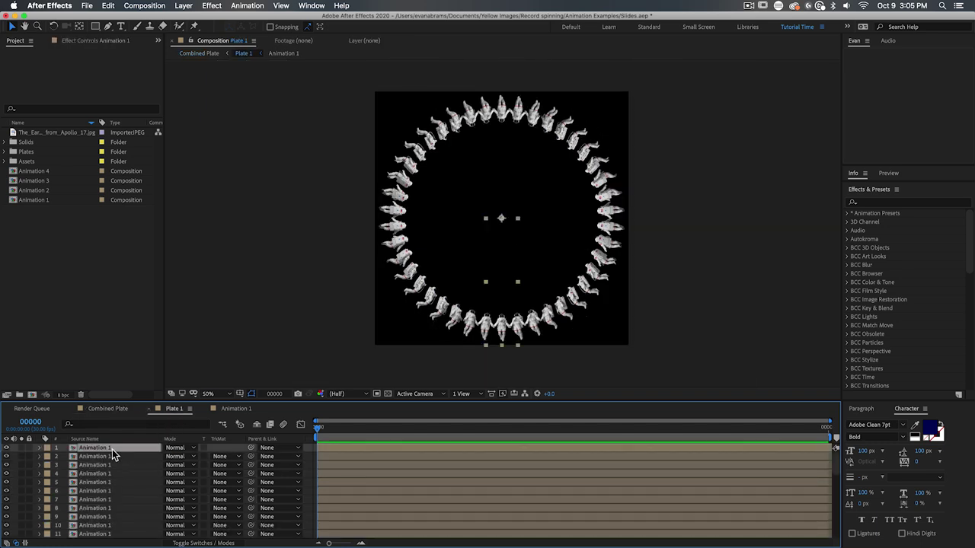
{"action": "key", "text": "e"}
{"action": "key", "text": "e"}
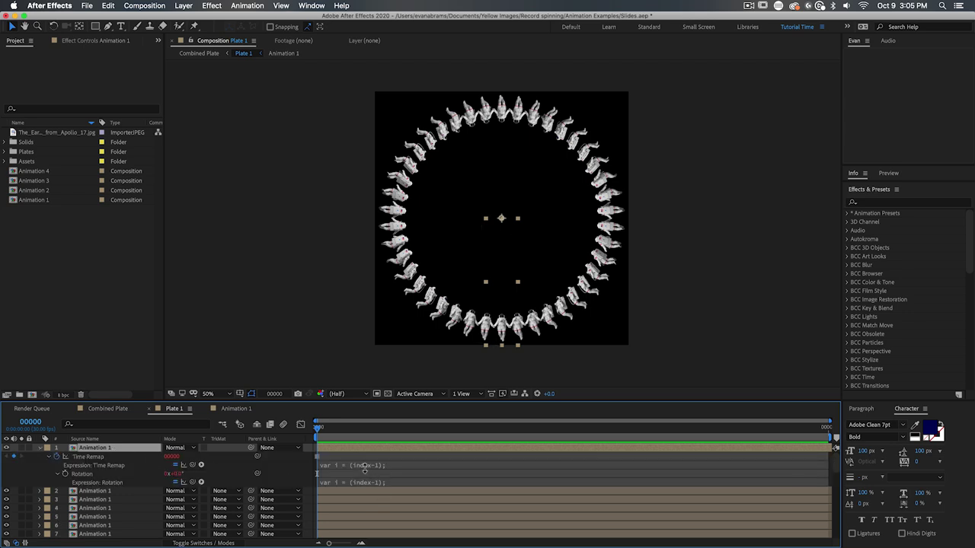
{"action": "left_click", "coordinate": [365, 466]}
{"action": "left_click_drag", "start_coordinate": [383, 401], "coordinate": [386, 292]}
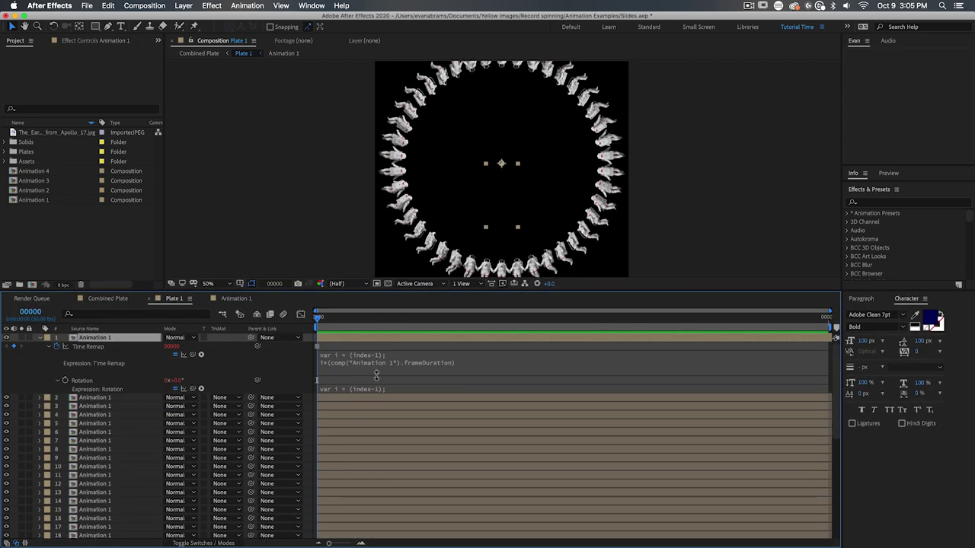
{"action": "left_click", "coordinate": [376, 390]}
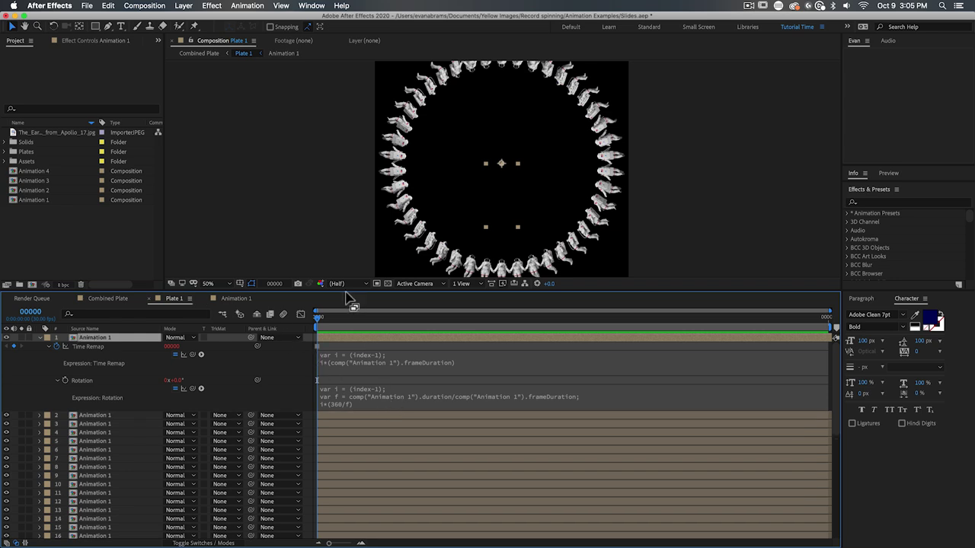
{"action": "left_click", "coordinate": [8, 152]}
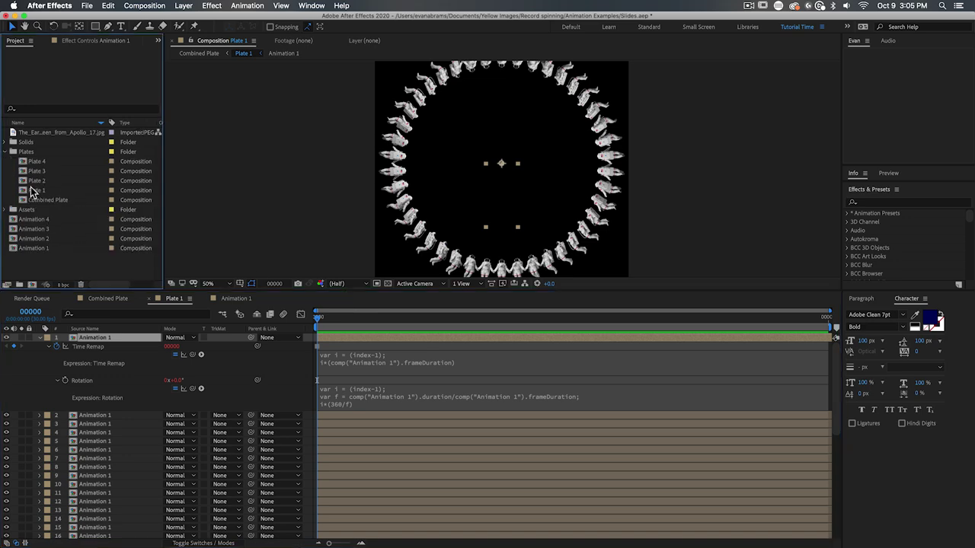
{"action": "double_click", "coordinate": [37, 180]}
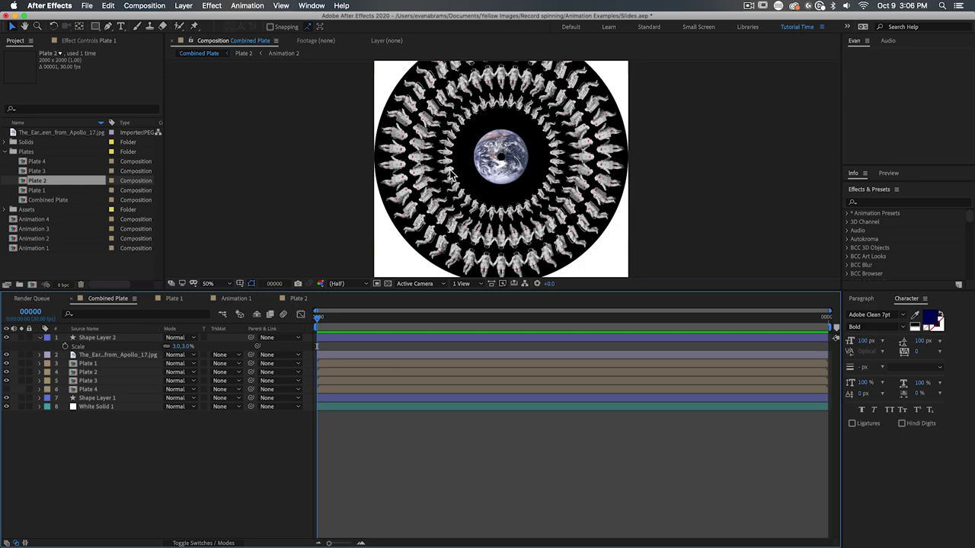
{"action": "left_click_drag", "start_coordinate": [449, 293], "coordinate": [449, 375]}
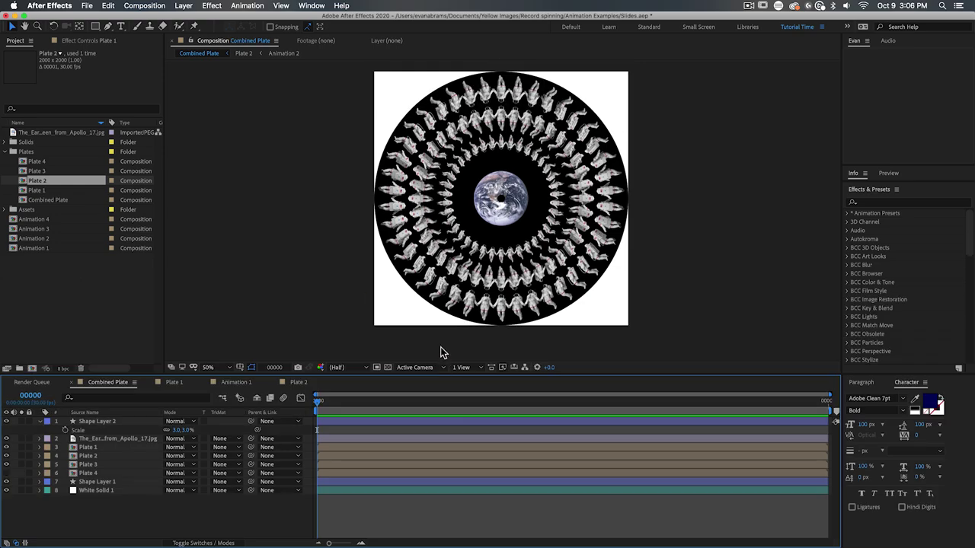
- Save the current Combined Plate frame as a Photoshop file with Best Settings and render it
{"action": "left_click", "coordinate": [749, 6]}
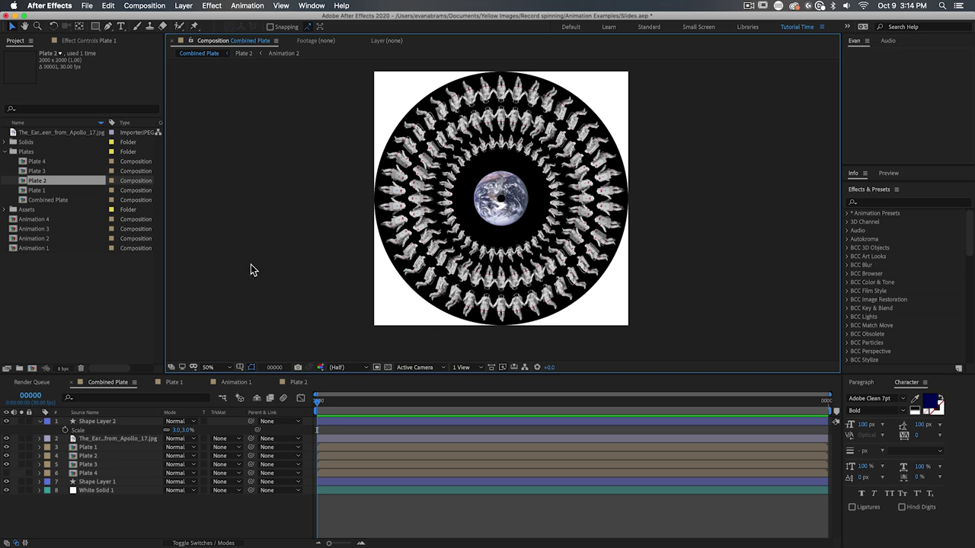
{"action": "left_click", "coordinate": [158, 7]}
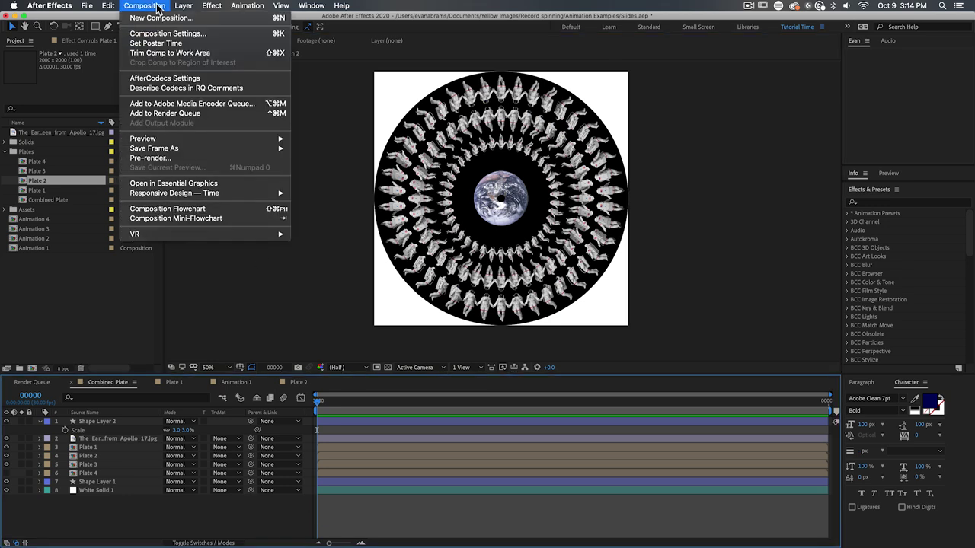
{"action": "mouse_move", "coordinate": [220, 154]}
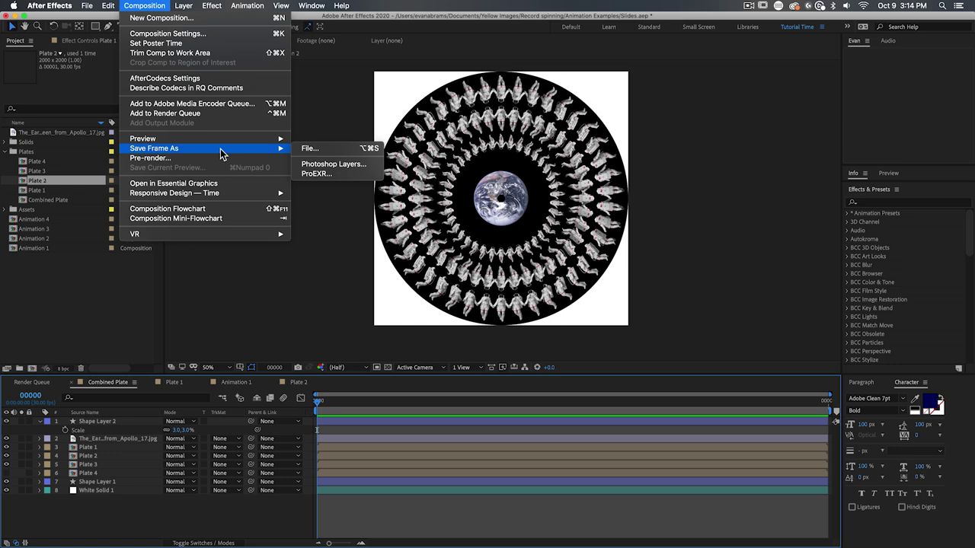
{"action": "left_click", "coordinate": [364, 148]}
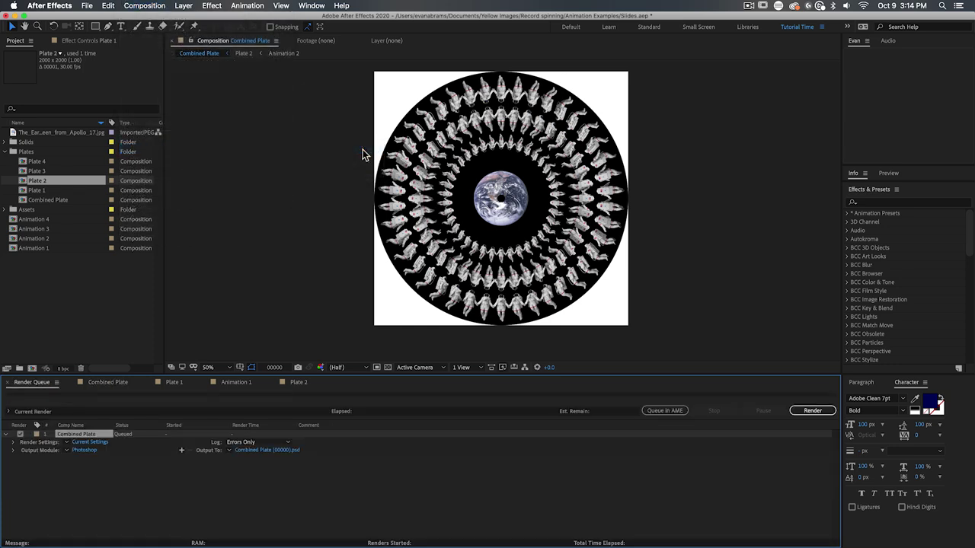
{"action": "left_click", "coordinate": [303, 490]}
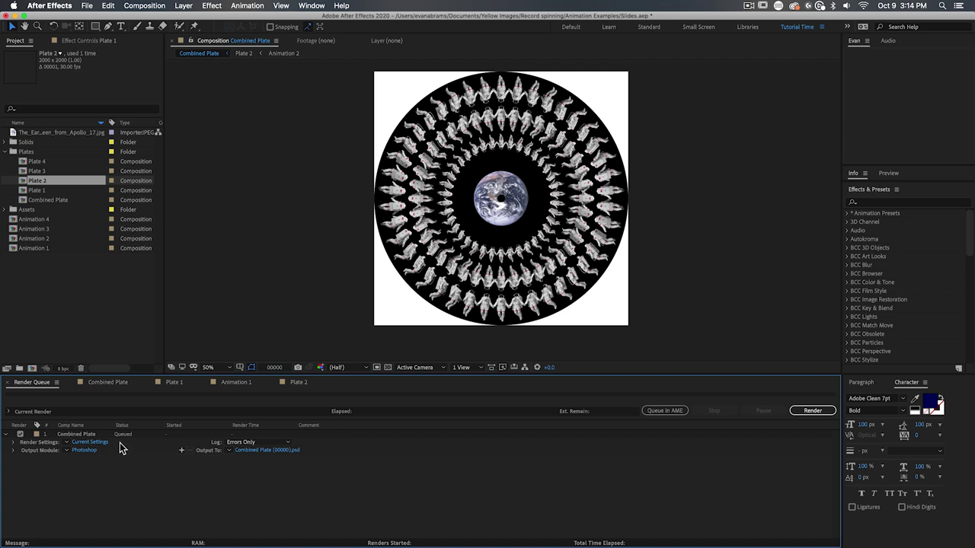
{"action": "left_click", "coordinate": [67, 442]}
{"action": "left_click", "coordinate": [84, 455]}
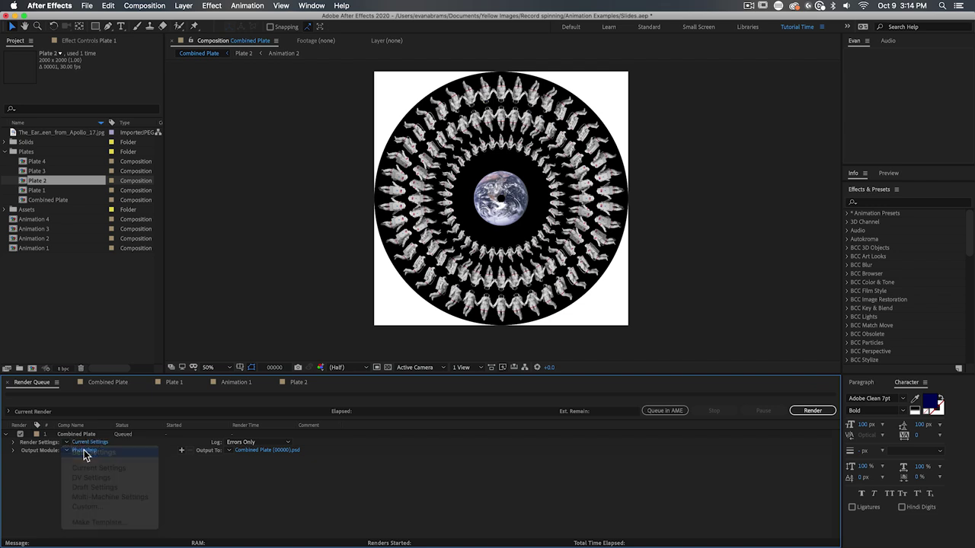
{"action": "left_click", "coordinate": [293, 450]}
{"action": "left_click", "coordinate": [766, 477]}
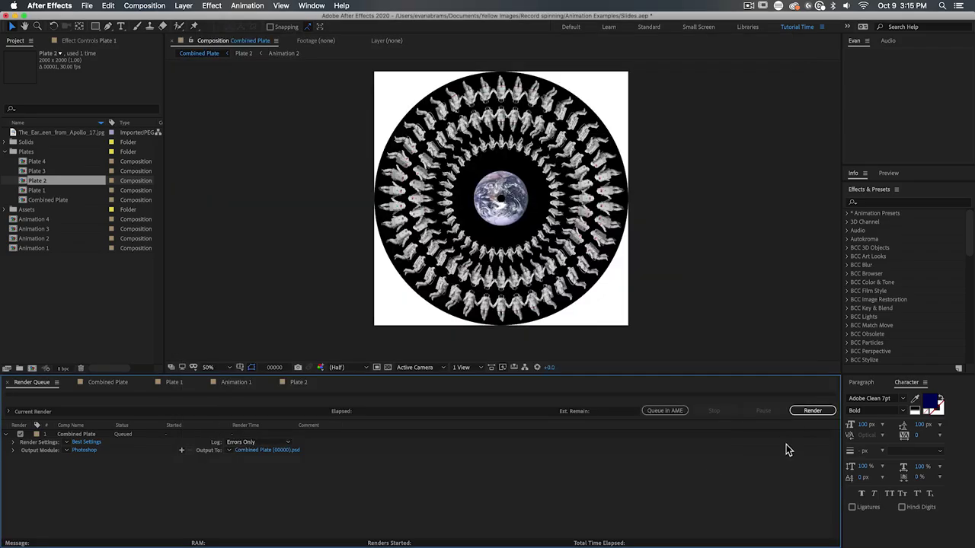
{"action": "left_click", "coordinate": [813, 410]}
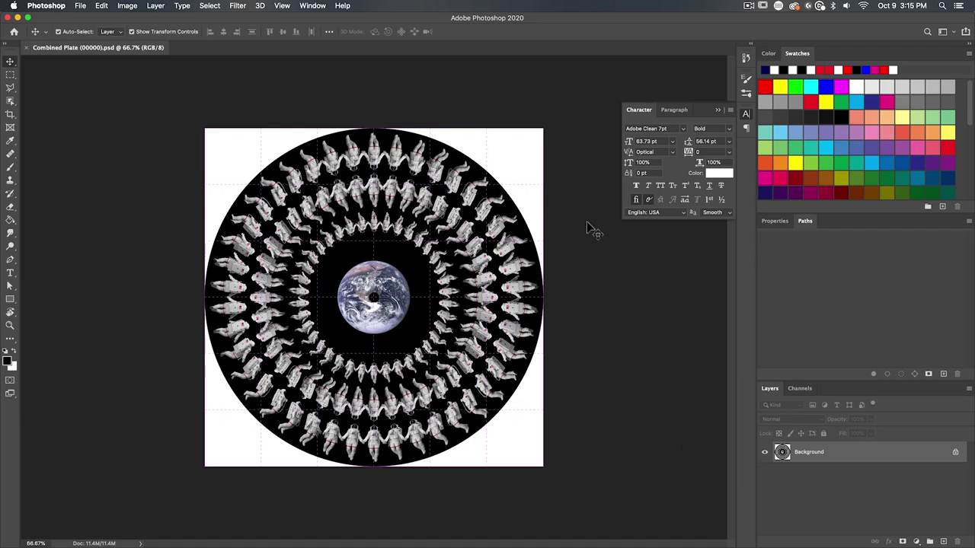
- Hide guides and convert the plate to CMYK Color with the U.S. Web Coated (SWOP) v2 profile
{"action": "key", "text": "super+apostrophe"}
{"action": "left_click", "coordinate": [127, 5]}
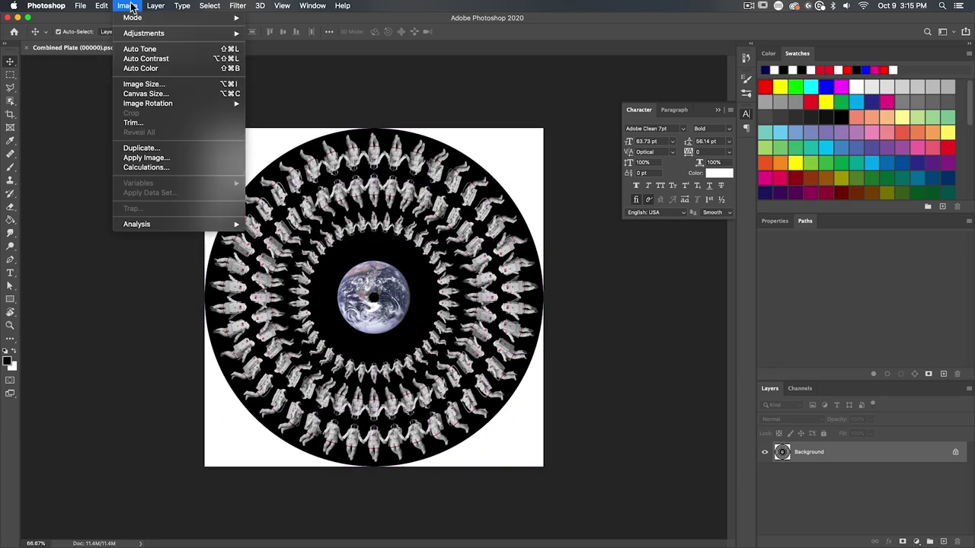
{"action": "mouse_move", "coordinate": [177, 18]}
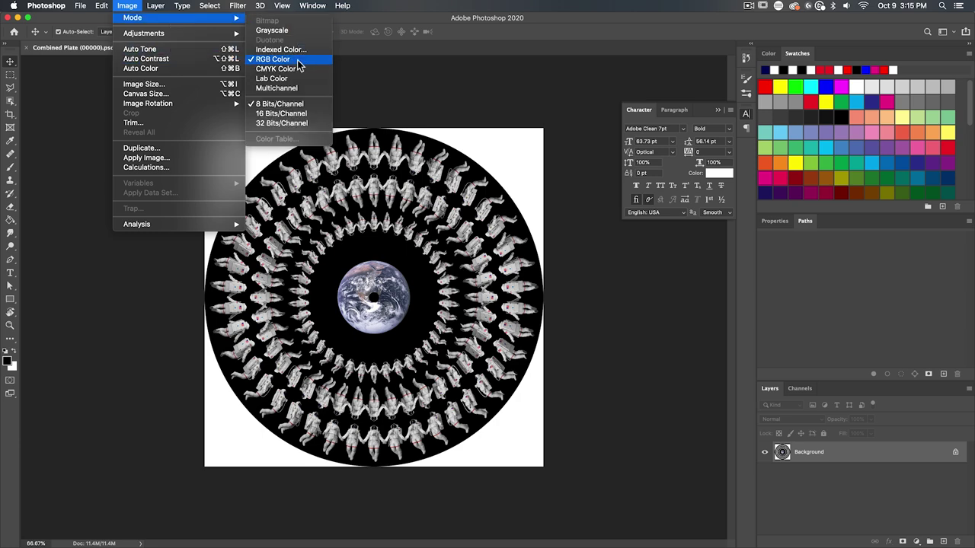
{"action": "left_click", "coordinate": [303, 70]}
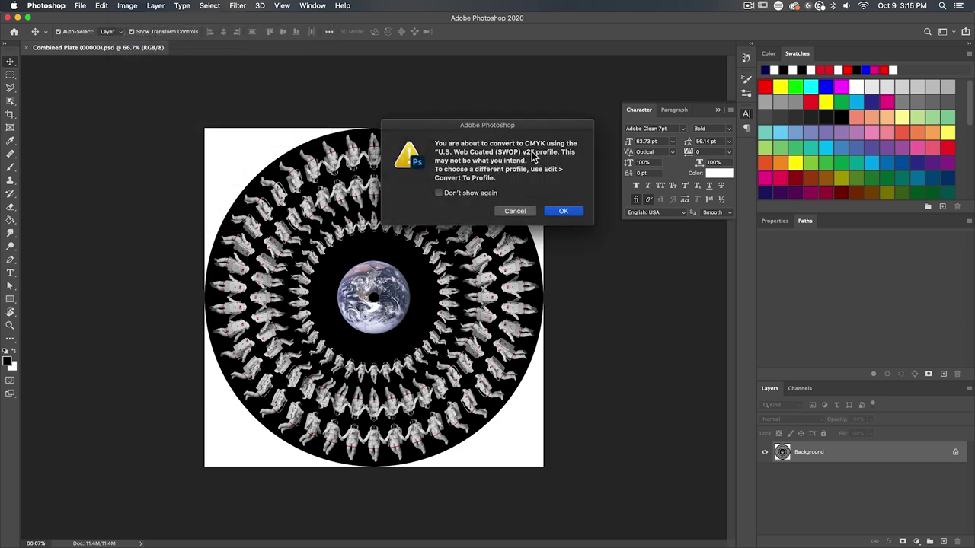
{"action": "left_click", "coordinate": [571, 214]}
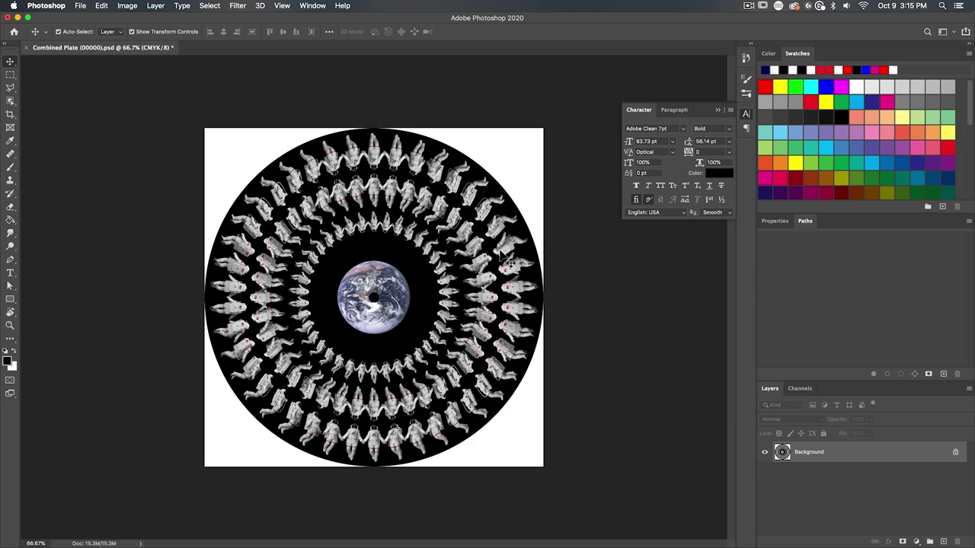
{"action": "scroll", "coordinate": [457, 255], "scroll_direction": "up", "scroll_amount": 5}
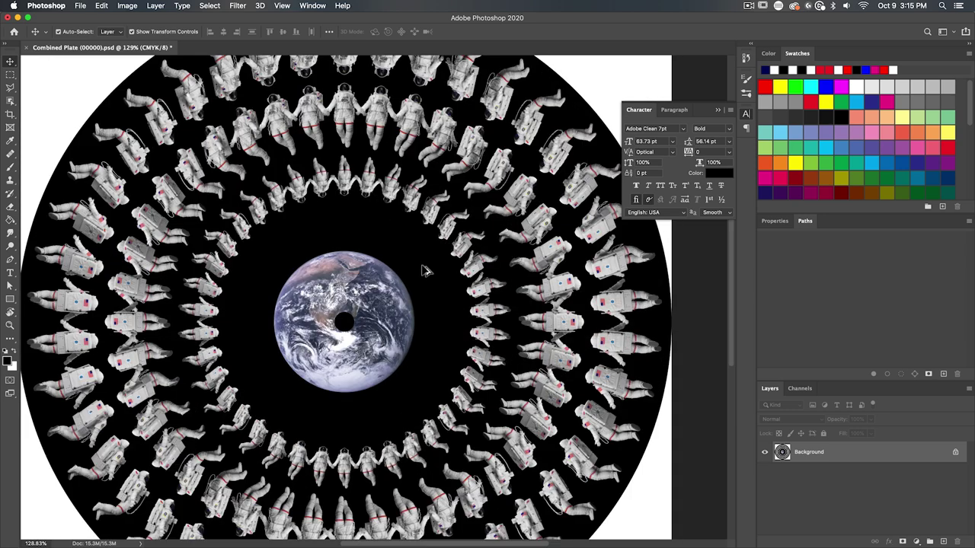
{"action": "scroll", "coordinate": [425, 271], "scroll_direction": "down", "scroll_amount": 5}
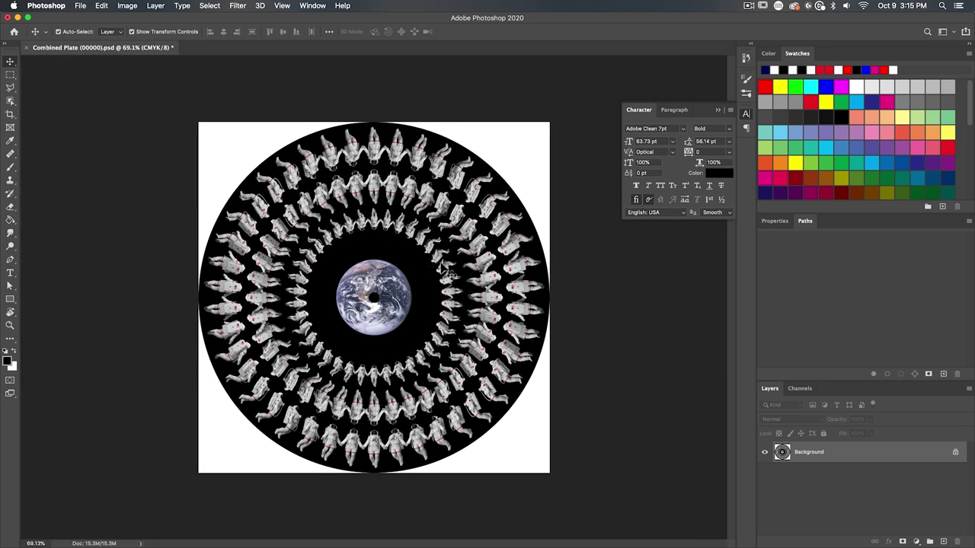
{"action": "left_click", "coordinate": [123, 7]}
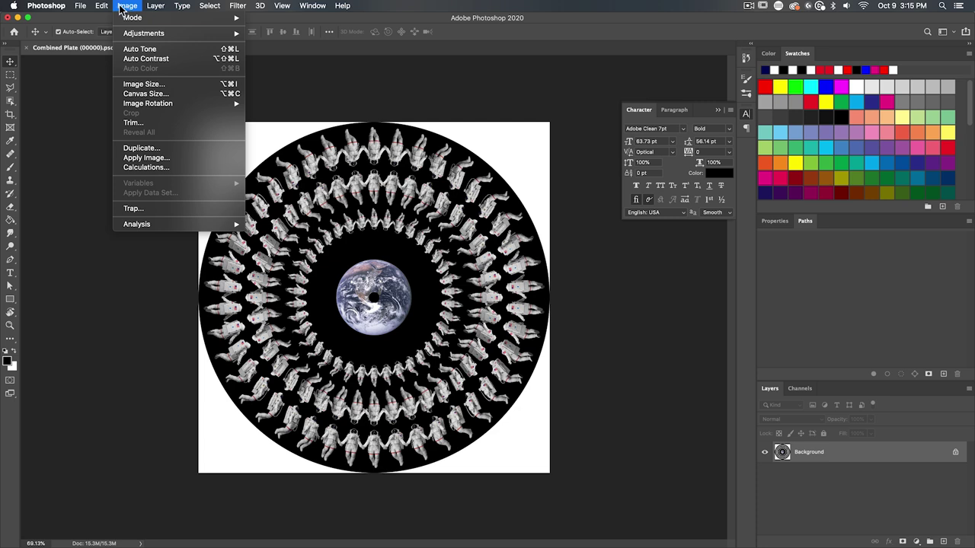
- Set the plate's resolution to 300 pixels/inch without resampling, then bring up the Print settings
{"action": "left_click", "coordinate": [170, 89]}
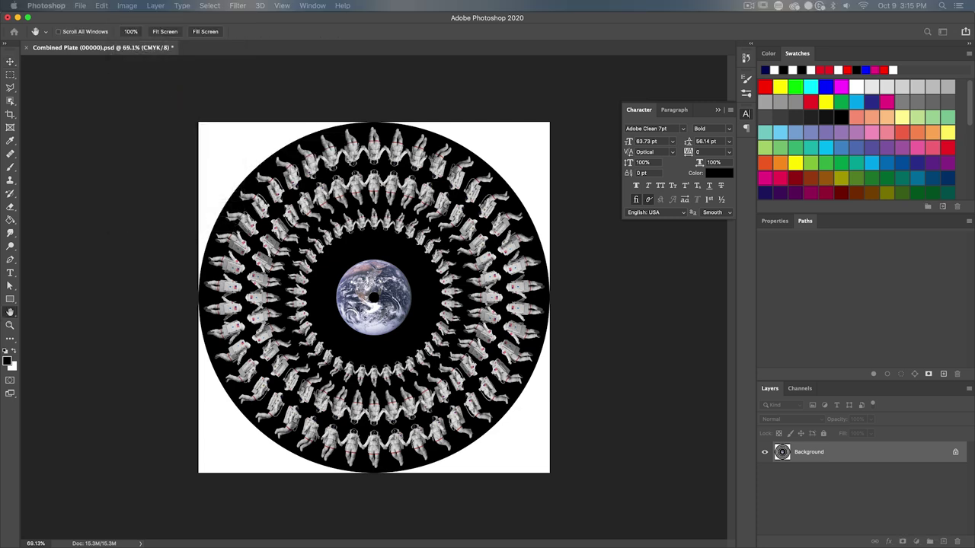
{"action": "left_click_drag", "start_coordinate": [423, 161], "coordinate": [445, 126]}
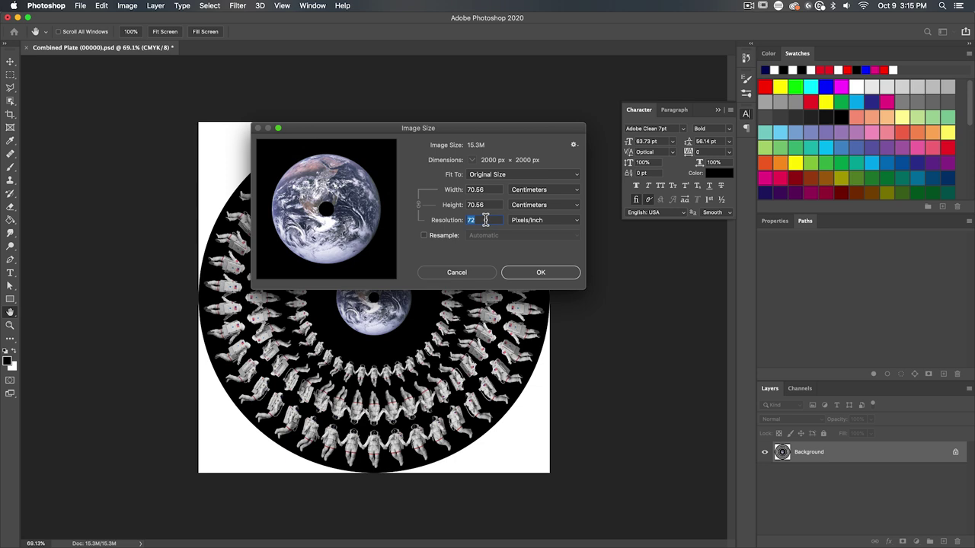
{"action": "type", "text": "300"}
{"action": "left_click", "coordinate": [539, 276]}
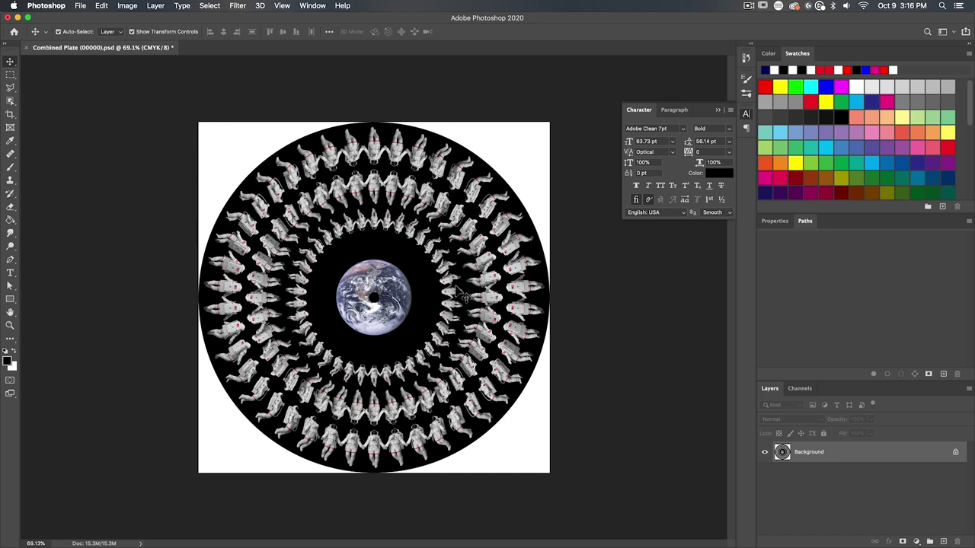
{"action": "left_click", "coordinate": [84, 7]}
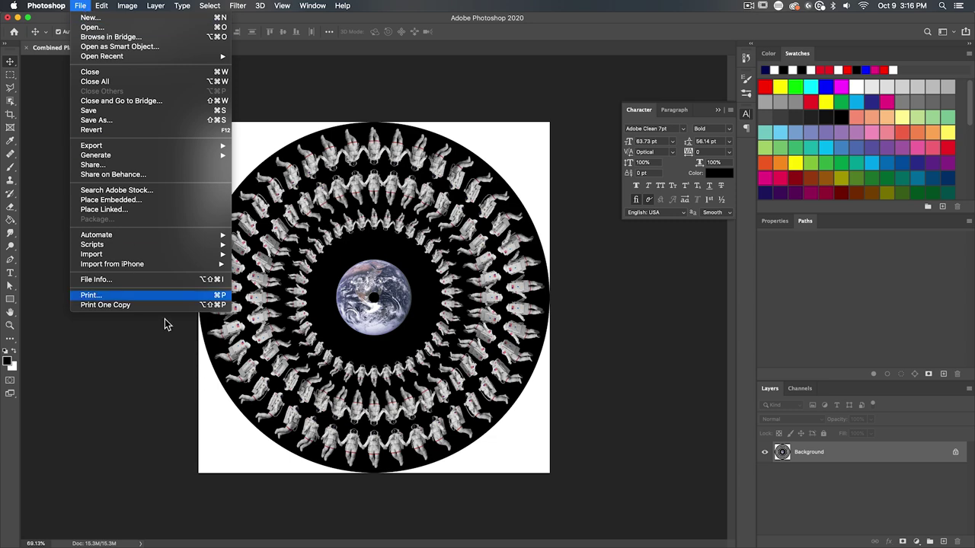
{"action": "left_click", "coordinate": [173, 296]}
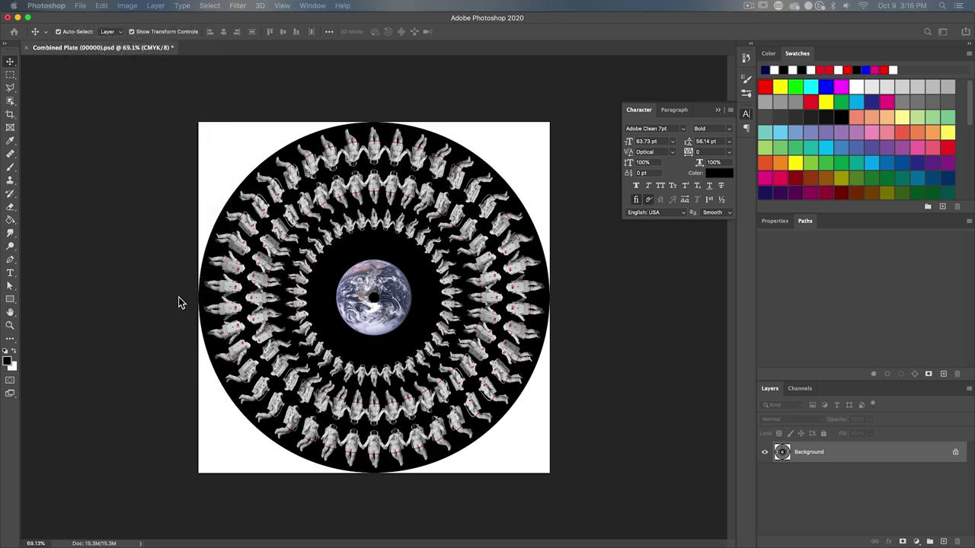